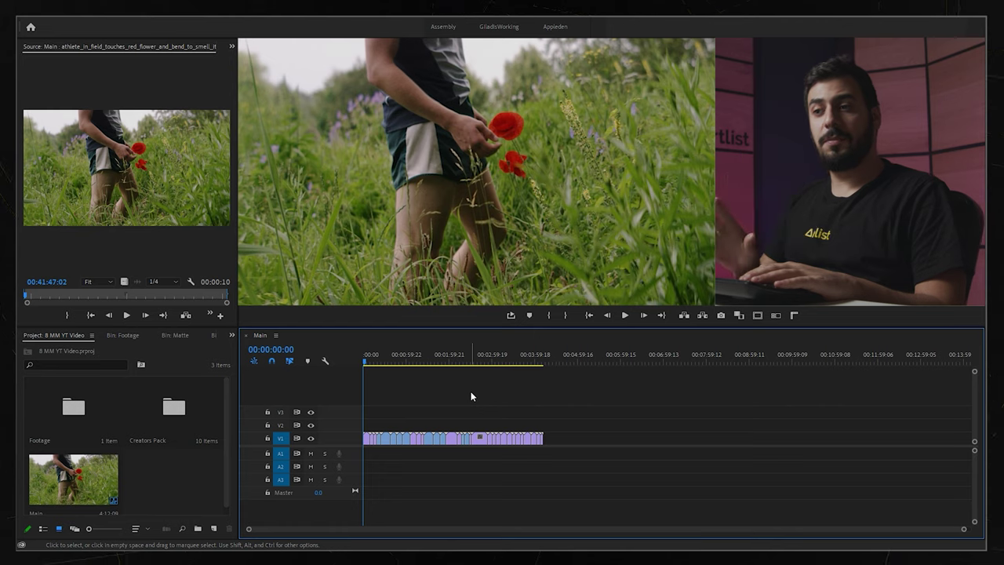
Place AG X AL_Matte_1.mov from the Creators Pack Matte bin onto V2 at the sequence start
left_click(370, 361)
mouse_move(373, 362)
left_mouse_down()
mouse_move(419, 359)
mouse_move(364, 360)
left_mouse_up()
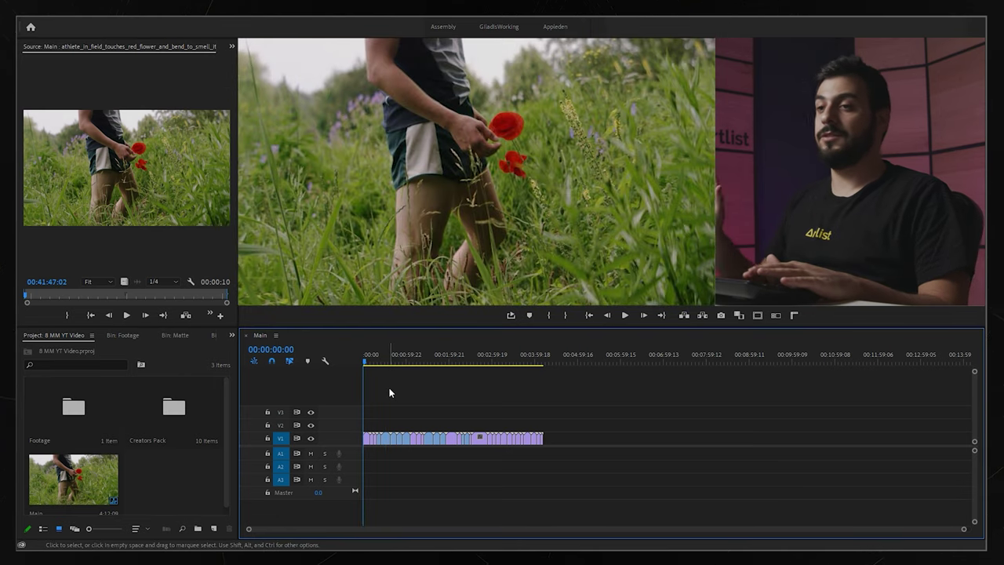
double_click(175, 415)
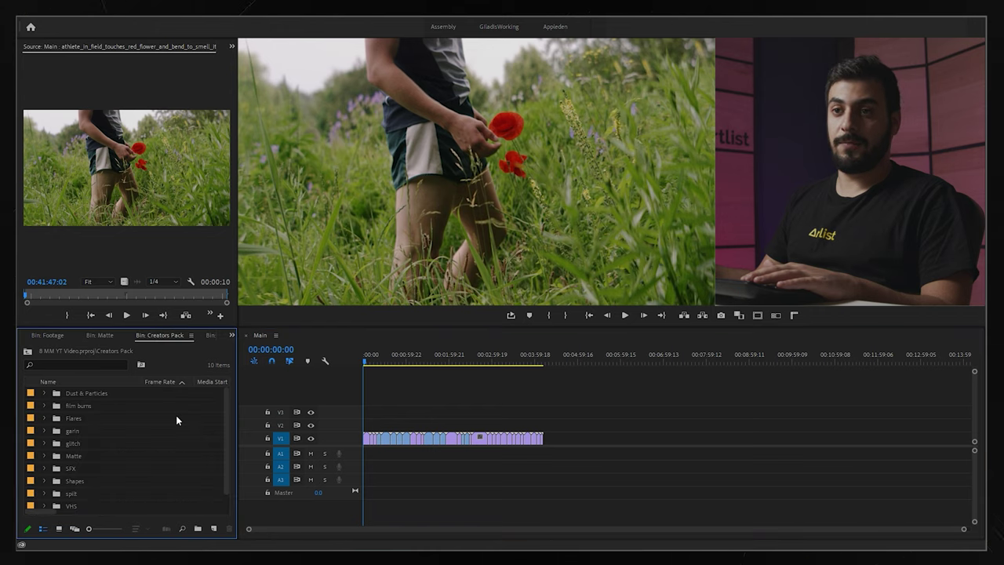
double_click(59, 456)
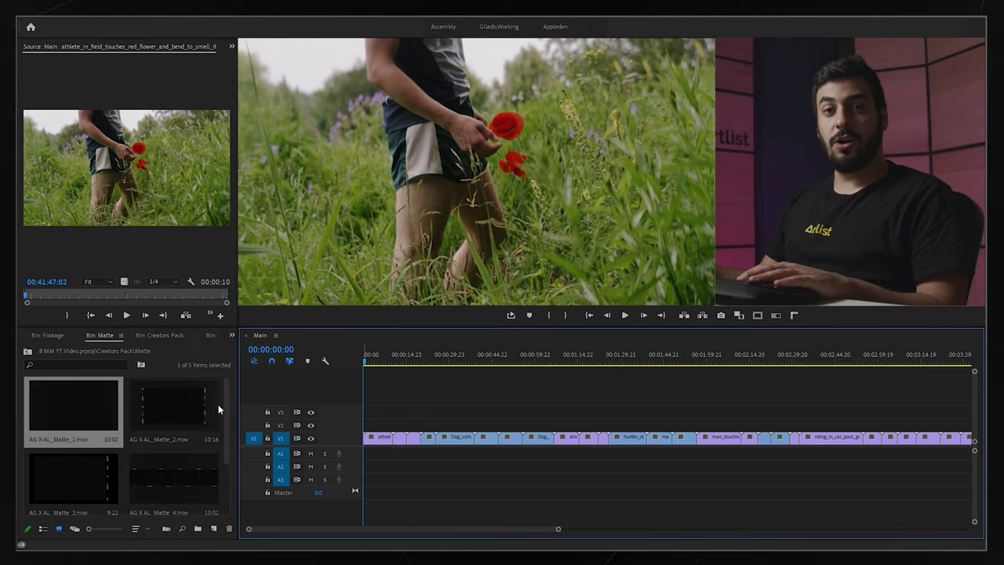
left_click_drag(71, 418, 345, 432)
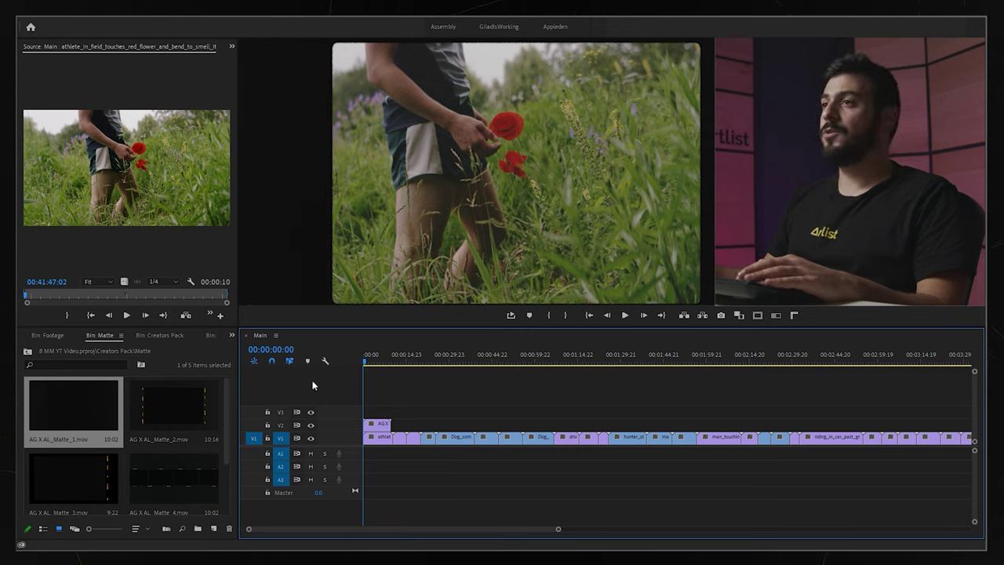
key("equal")
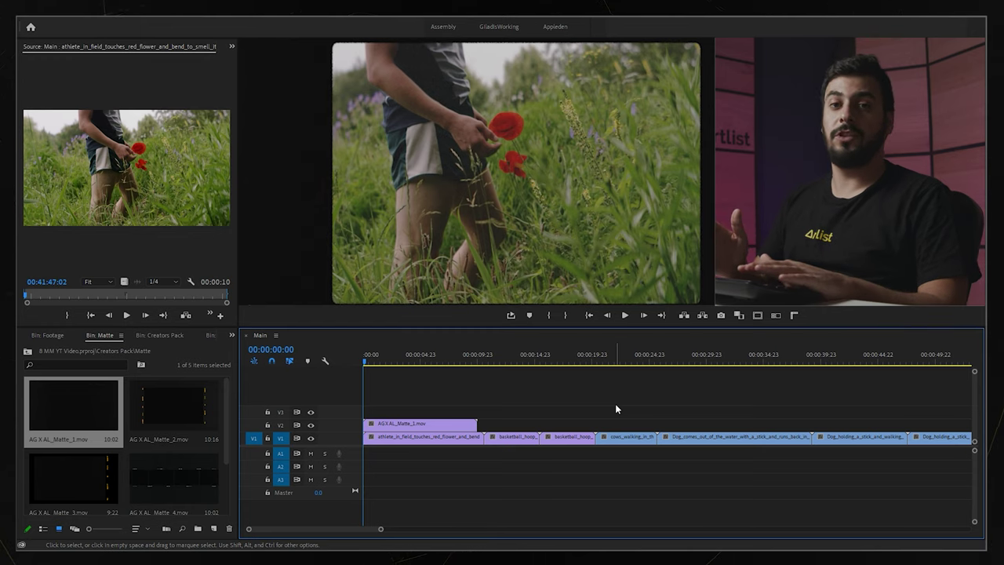
Slide the V2 matte clip right so it sits over the cattle-herding shot near 01:43
key("minus")
left_click_drag(553, 359, 658, 373)
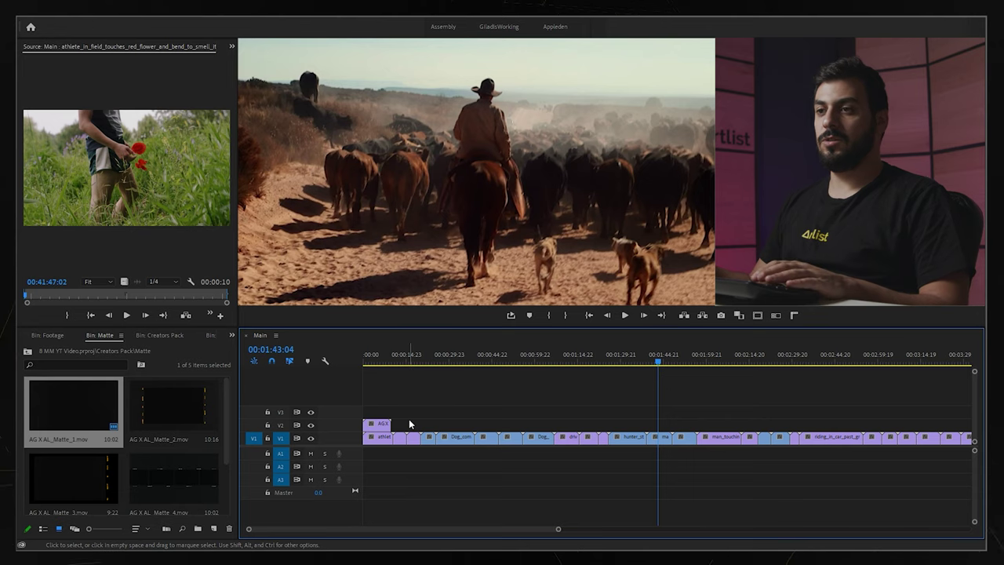
left_click_drag(381, 424, 661, 427)
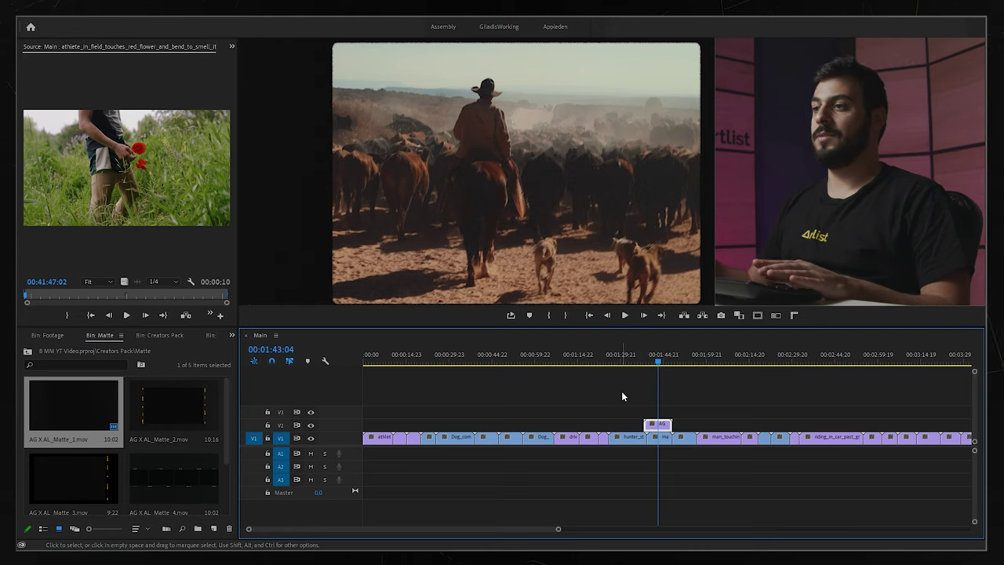
left_click(159, 335)
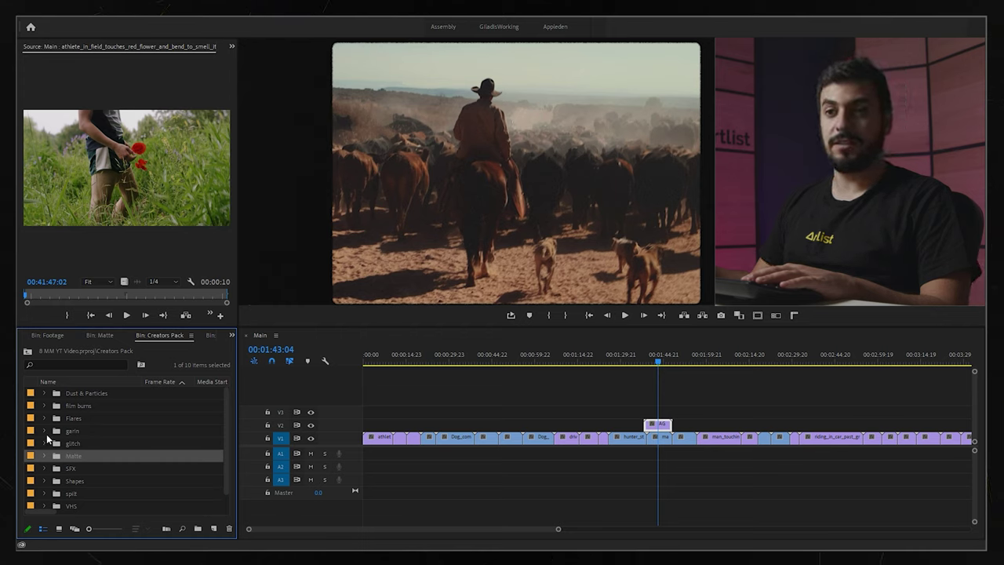
Place AG X AL_Grain_01.mp4 from the grain bin onto V3 over the cowboy shot
left_click(45, 431)
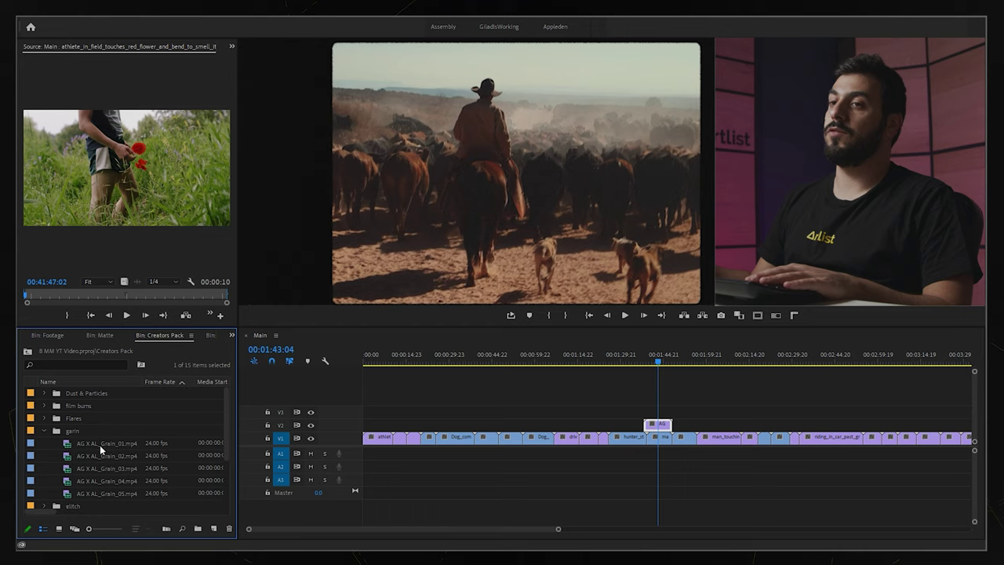
double_click(78, 447)
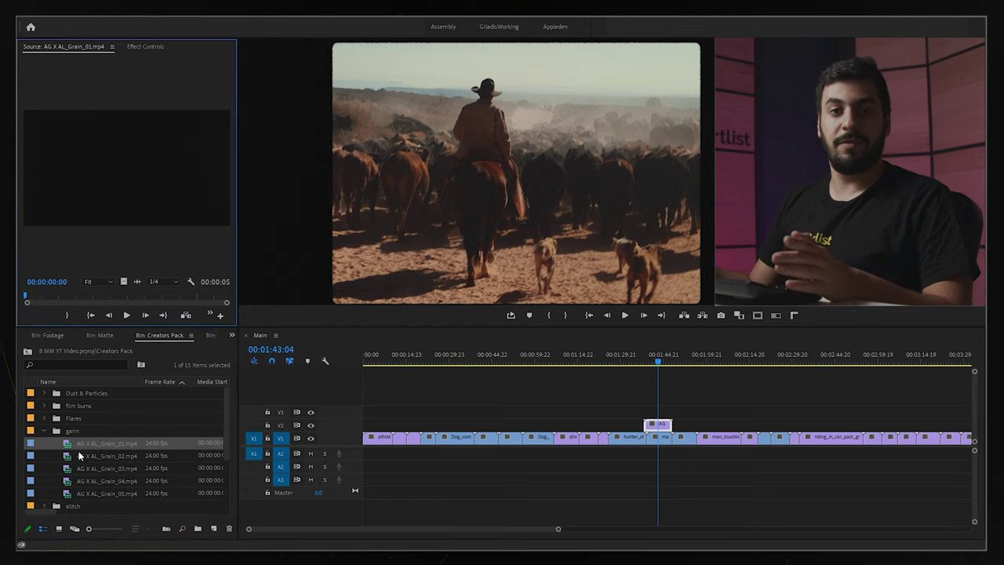
left_click(68, 454)
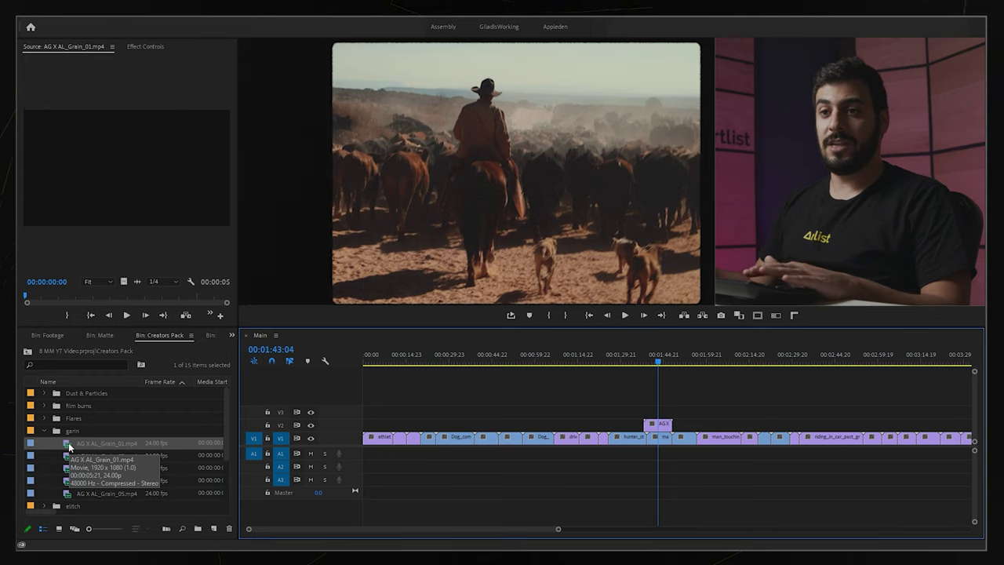
left_click_drag(67, 445, 657, 412)
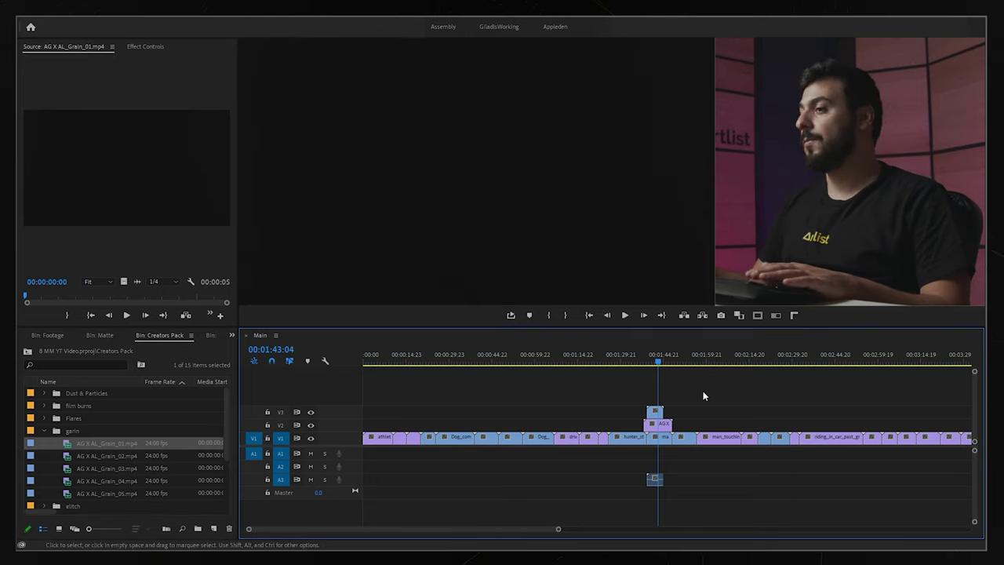
left_click(655, 409)
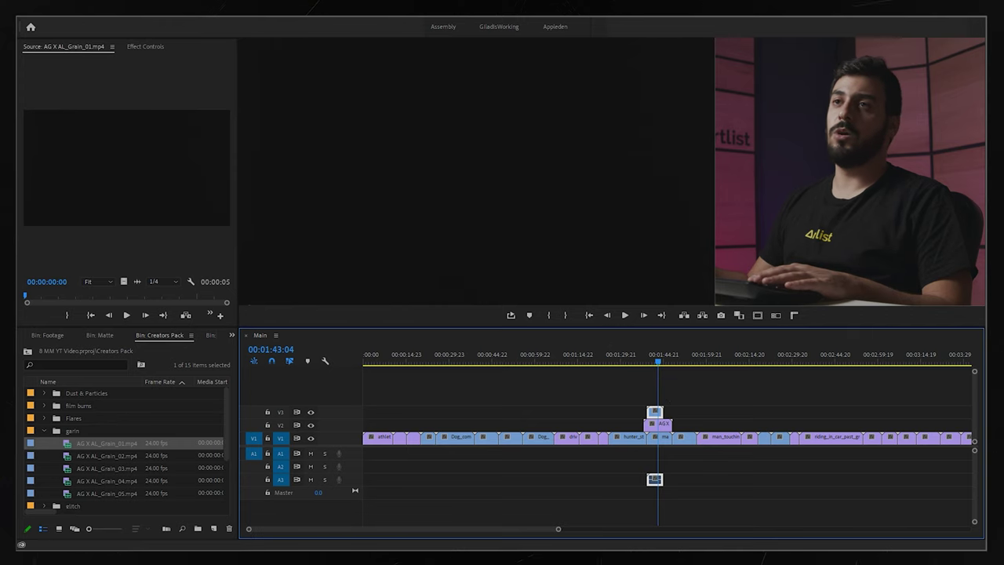
Set the grain clip's Opacity blend mode to Screen
left_click(146, 47)
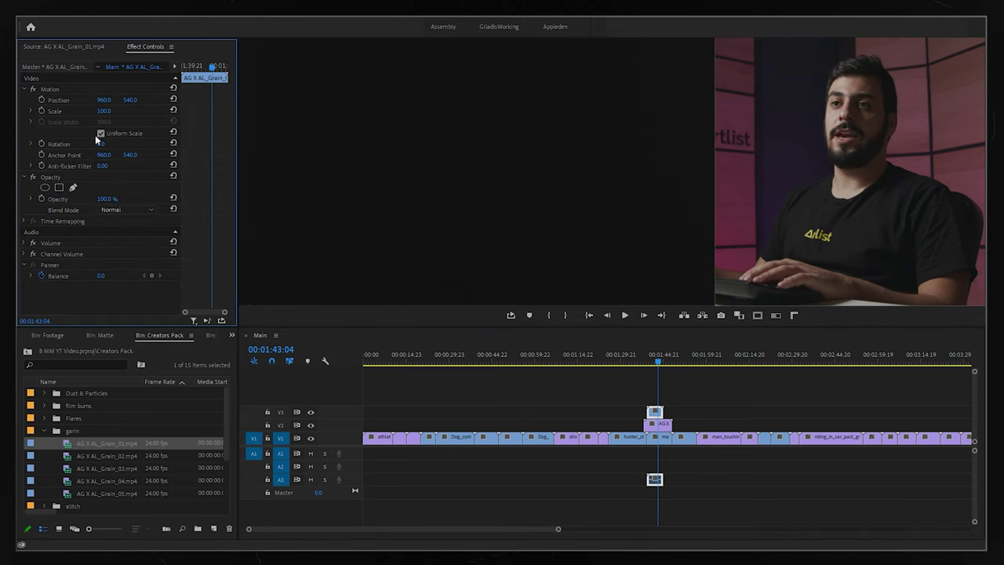
left_click(127, 209)
key("Down")
key("Down")
key("Down")
key("Down")
key("Down")
key("Down")
key("Down")
key("Return")
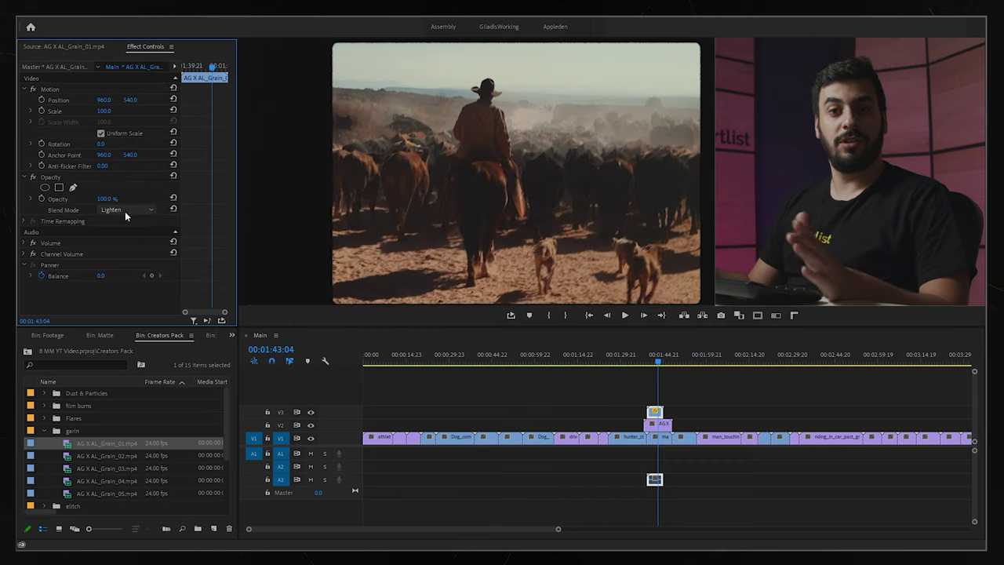
left_click(125, 211)
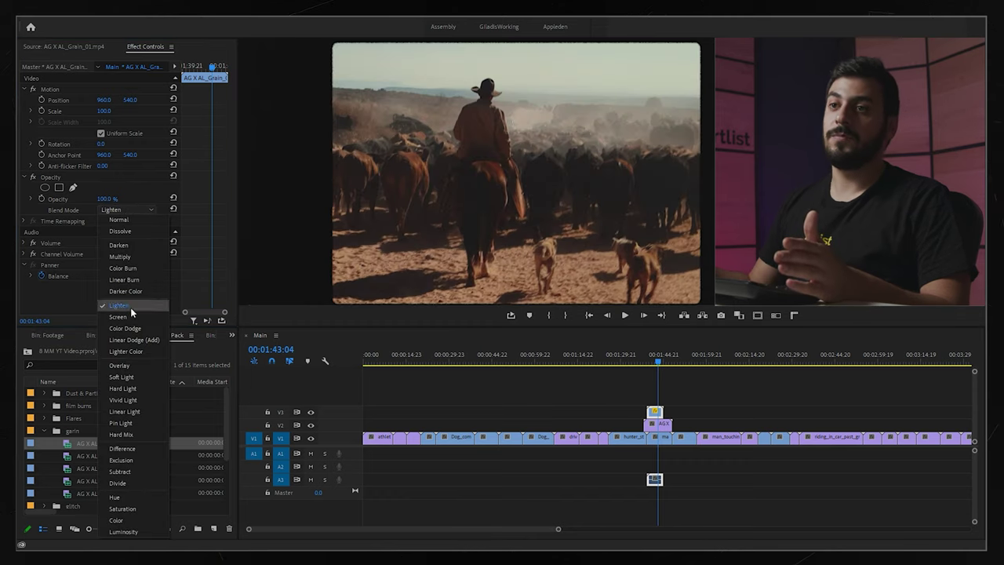
left_click(145, 339)
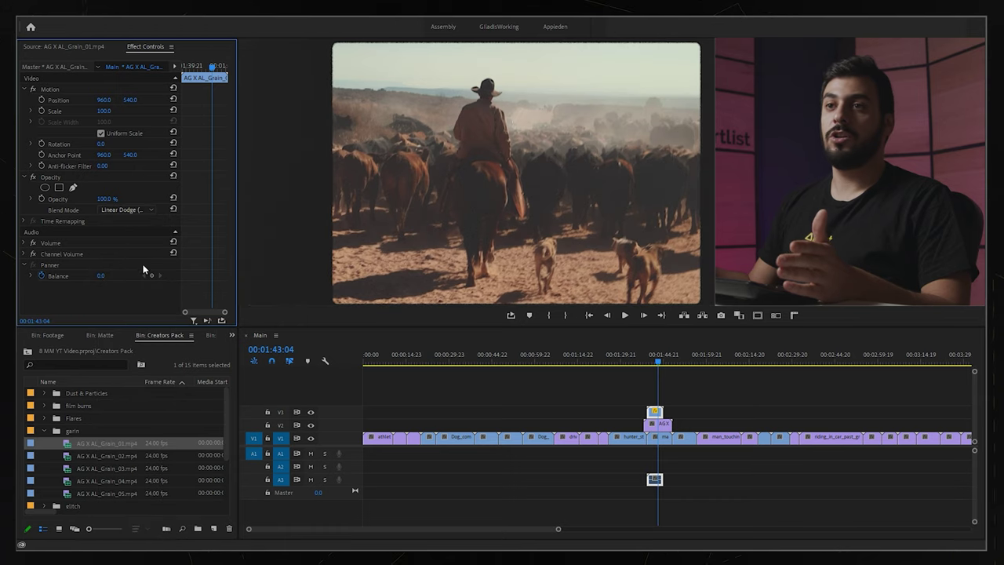
left_click(125, 210)
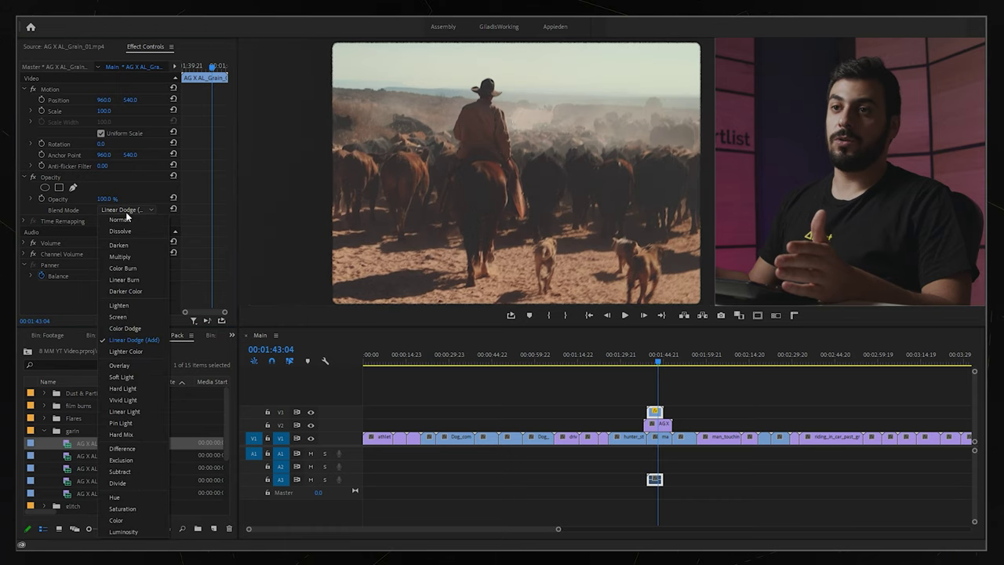
left_click(129, 317)
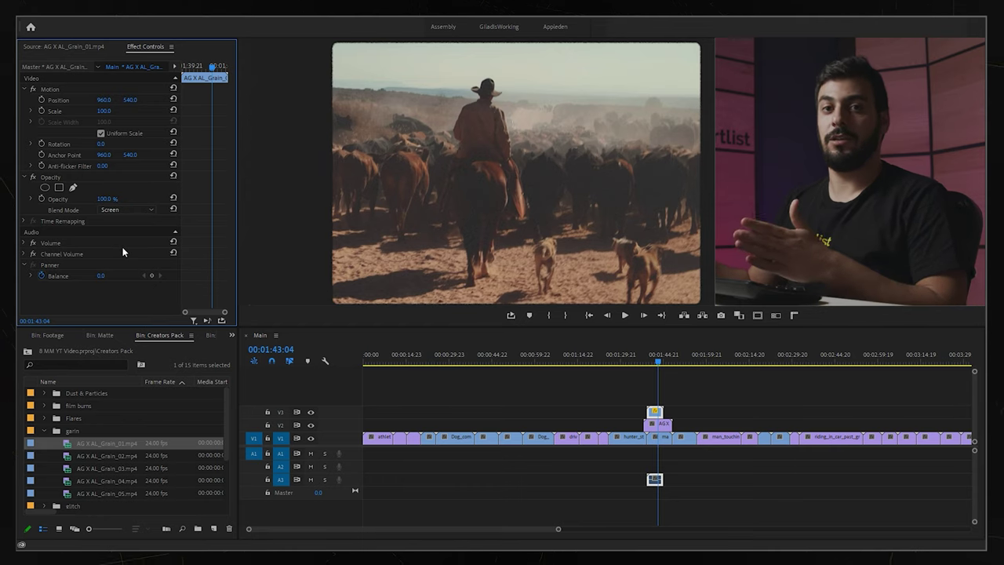
left_click(120, 216)
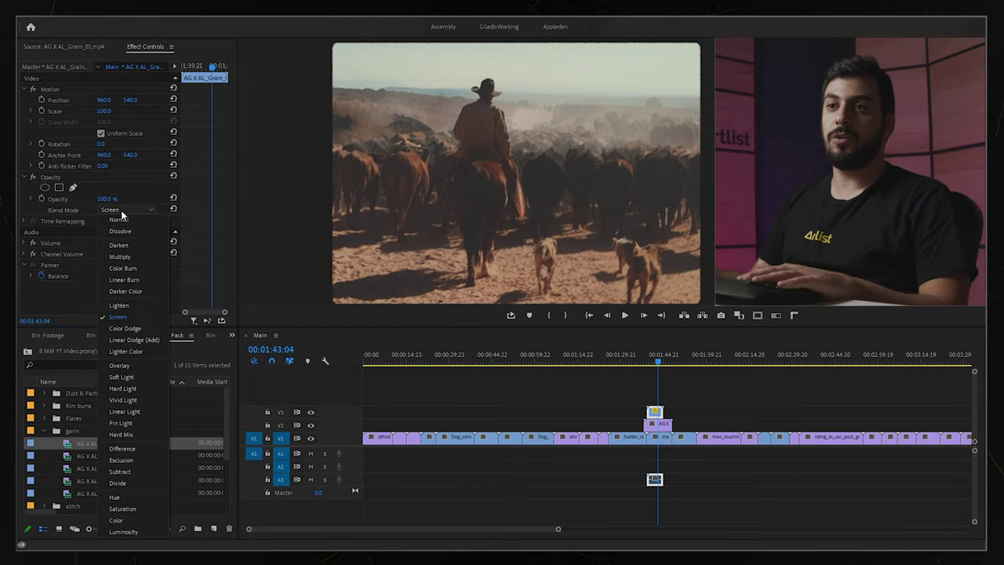
left_click(130, 305)
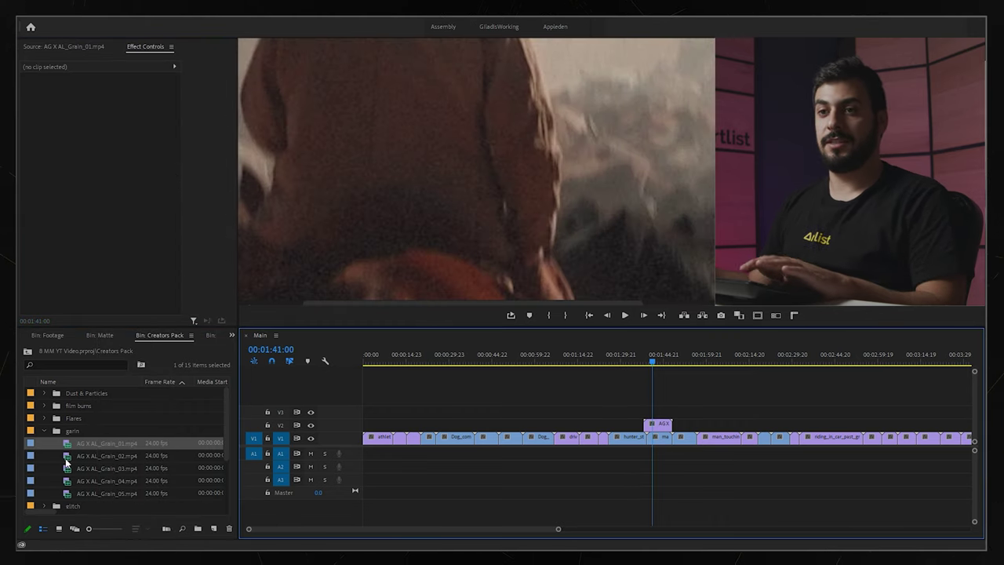
Place AG X AL_Grain_02.mp4 over the cowboy shot and inspect the grain at 200% magnification
left_click(73, 456)
left_click_drag(606, 444, 654, 415)
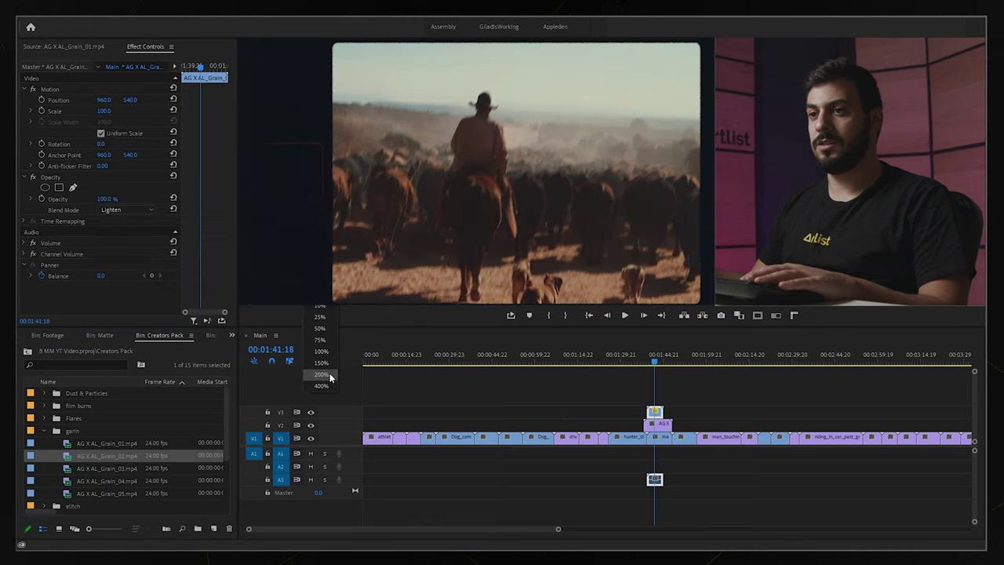
left_click(330, 375)
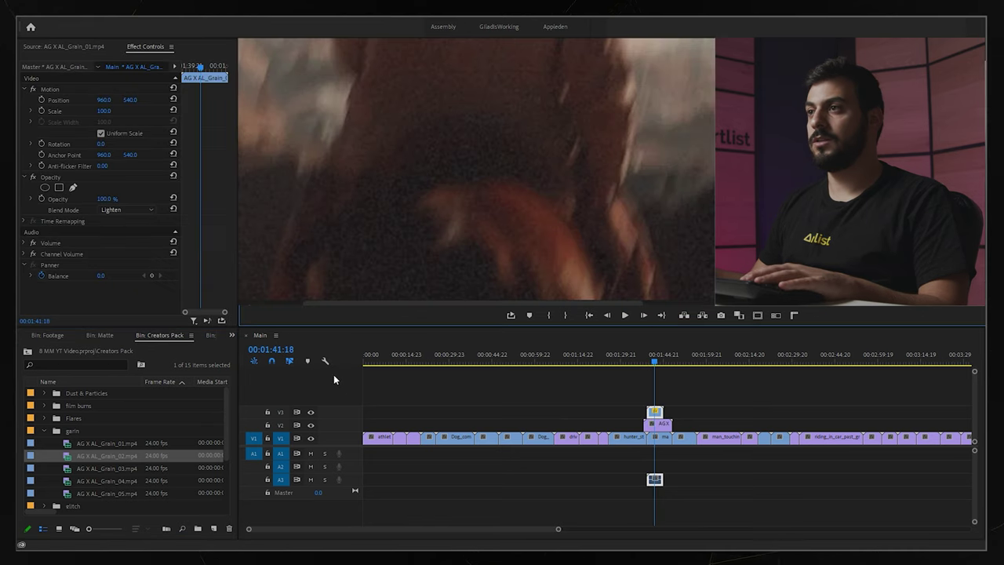
left_click(312, 425)
left_click(311, 426)
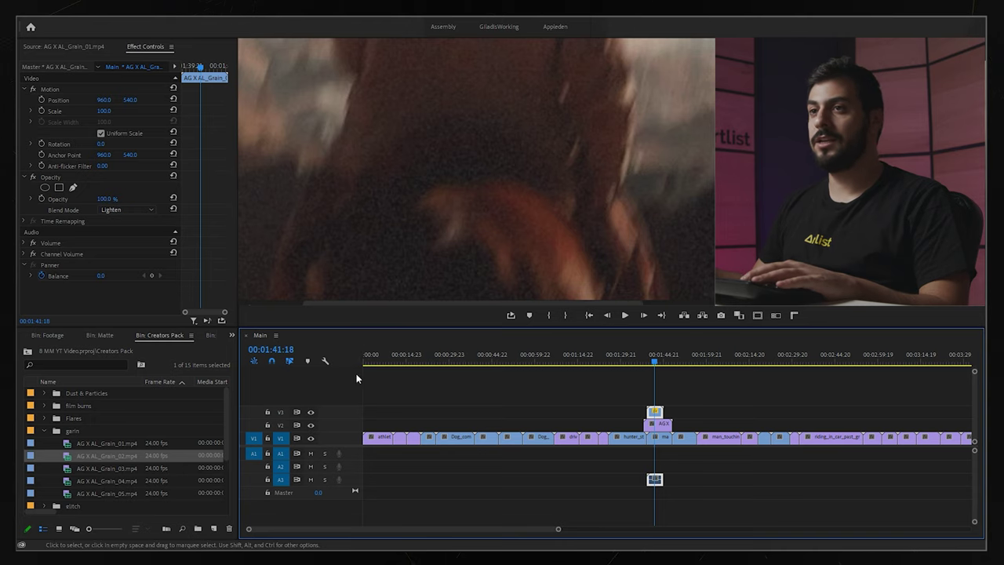
left_click(314, 308)
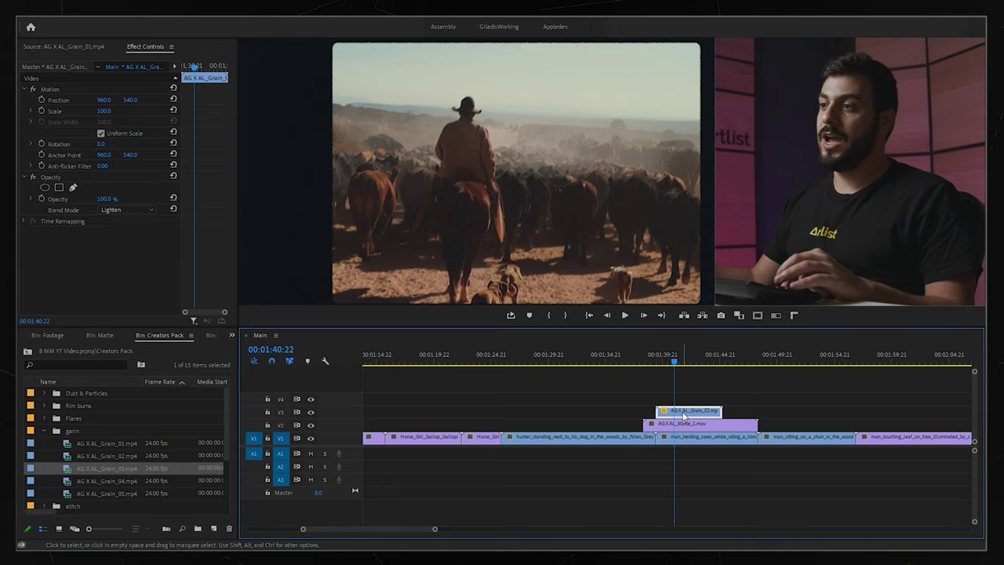
Move the Grain_02 clip up one track, scale it to 107, and keep Lighten blending
left_click_drag(684, 414, 682, 399)
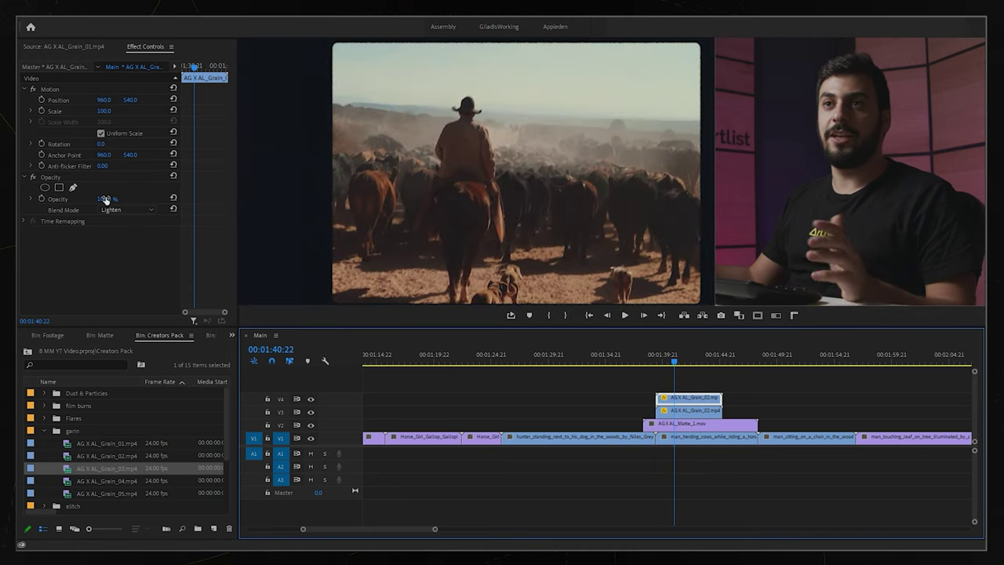
left_click_drag(103, 112, 109, 111)
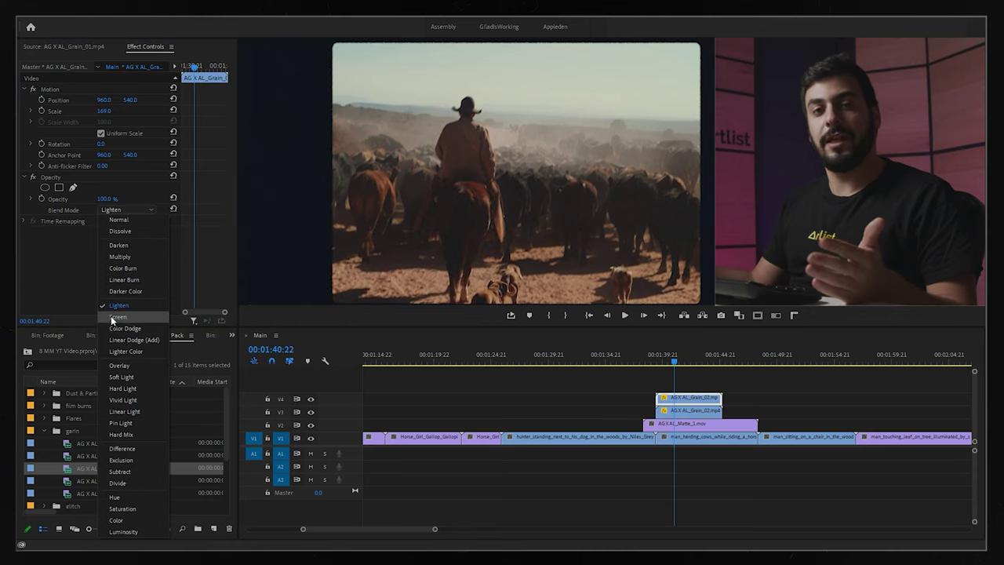
left_click(68, 249)
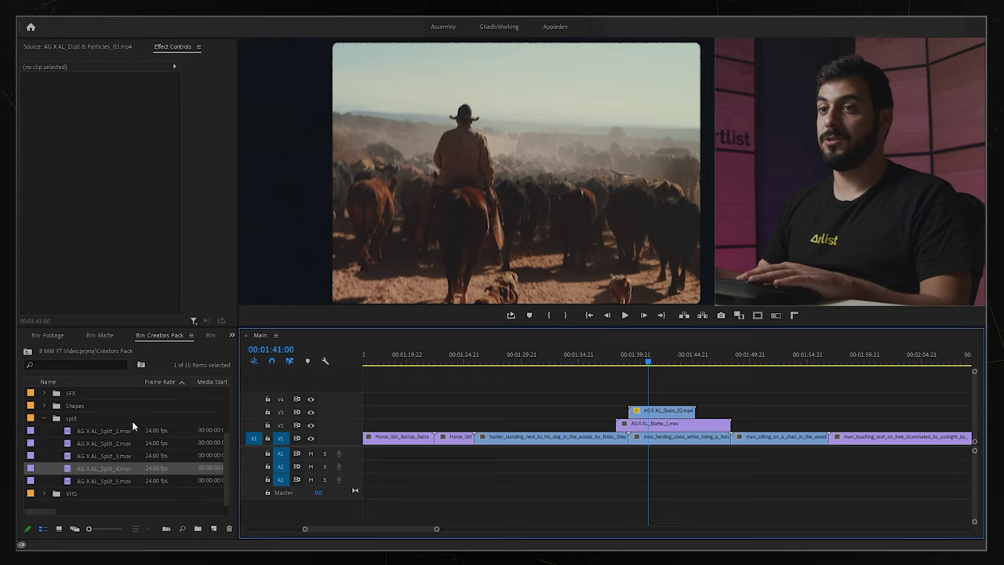
Try the Split_1 and Split_4 overlays on early footage, undo them, and collapse the split folder
left_click_drag(94, 430, 450, 425)
left_click(479, 357)
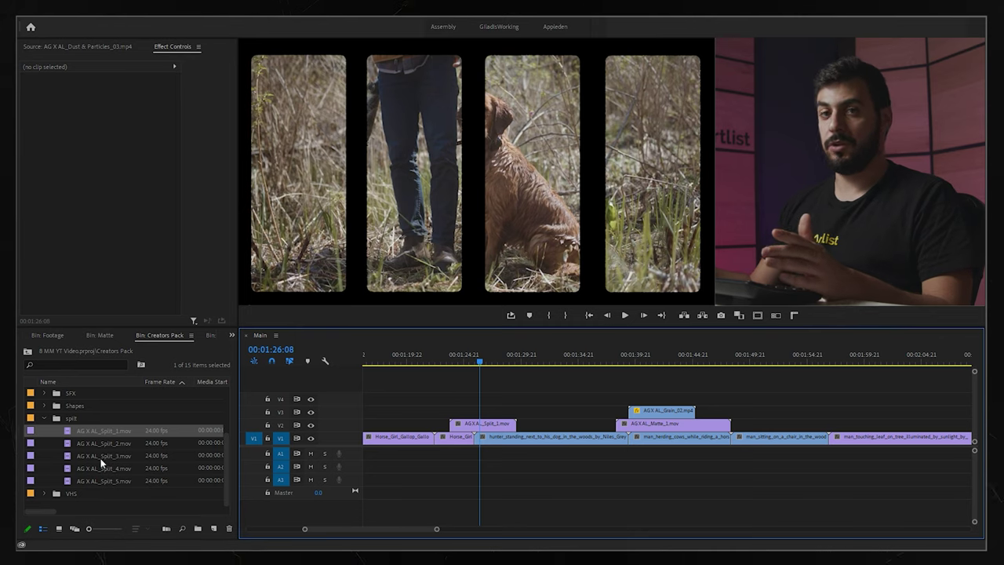
left_click_drag(101, 466, 376, 424)
left_click(416, 359)
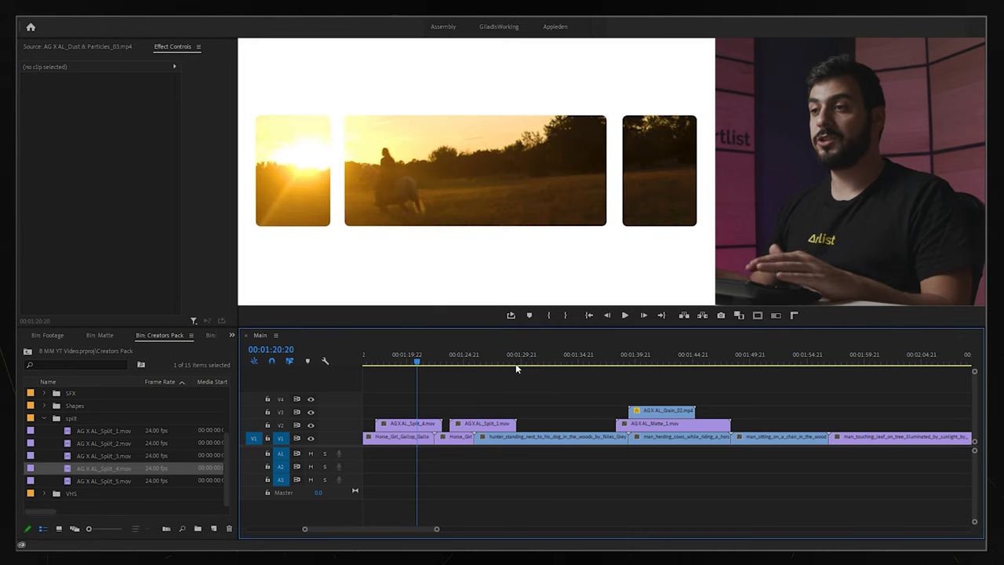
key("ctrl+z")
key("ctrl+z")
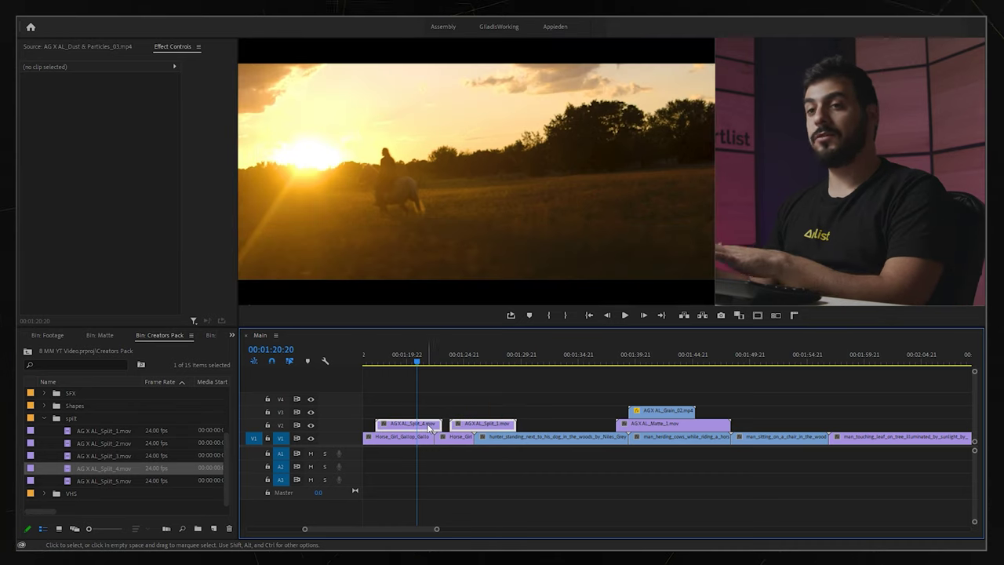
left_click(45, 418)
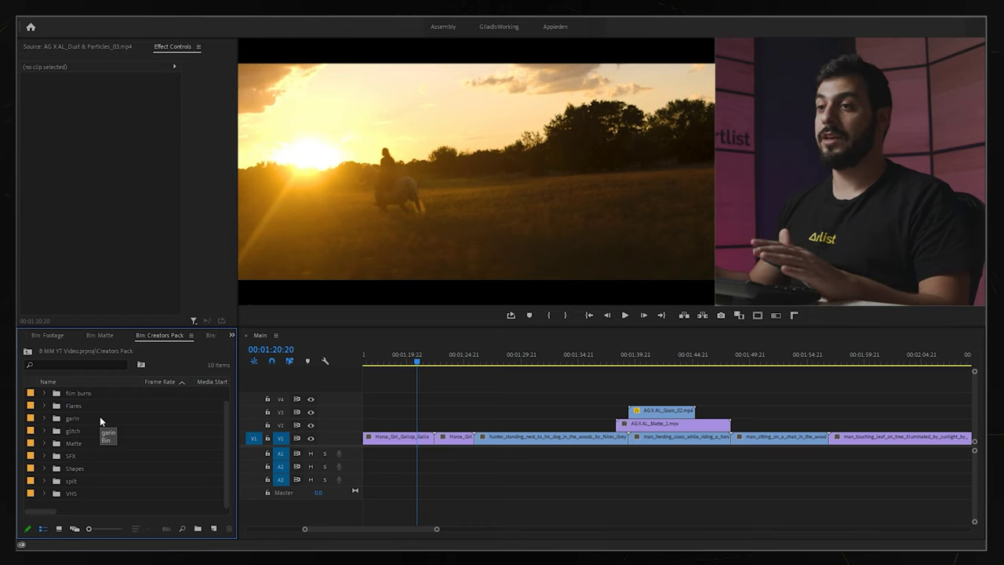
At the cattle-herding shot (01:41:03), preview film burns clips 01 through 04 in the Source monitor
left_click(648, 359)
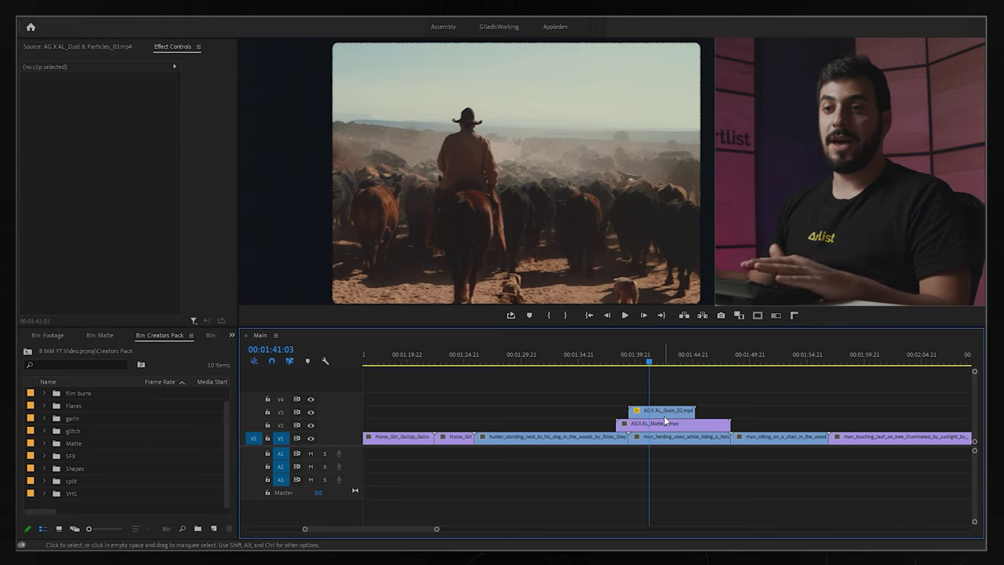
left_click(44, 393)
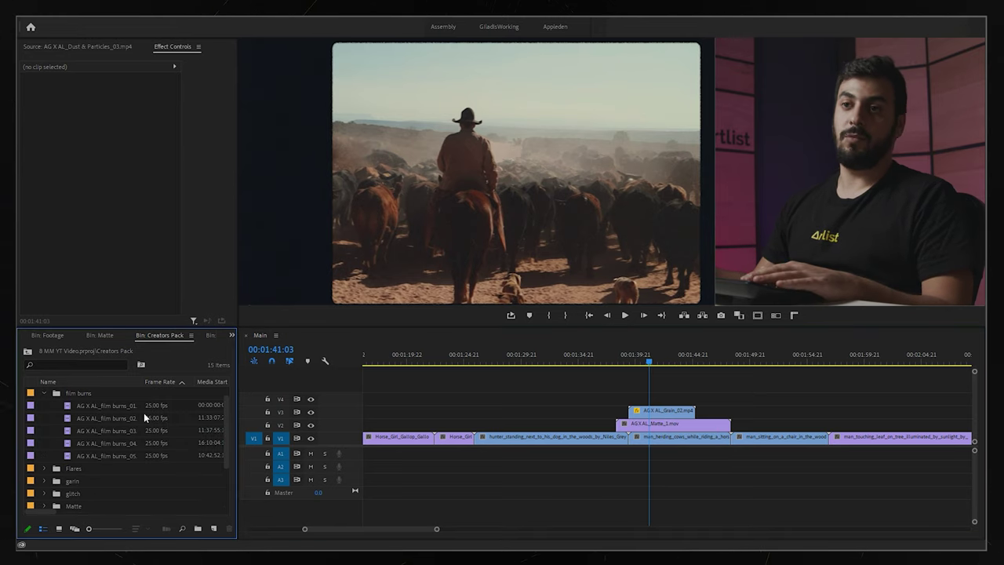
double_click(69, 406)
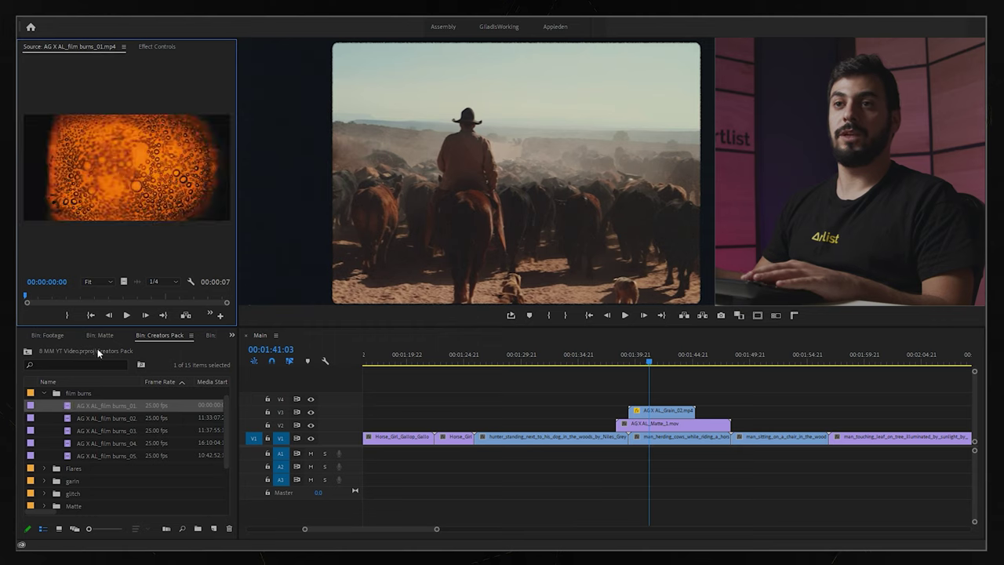
key("space")
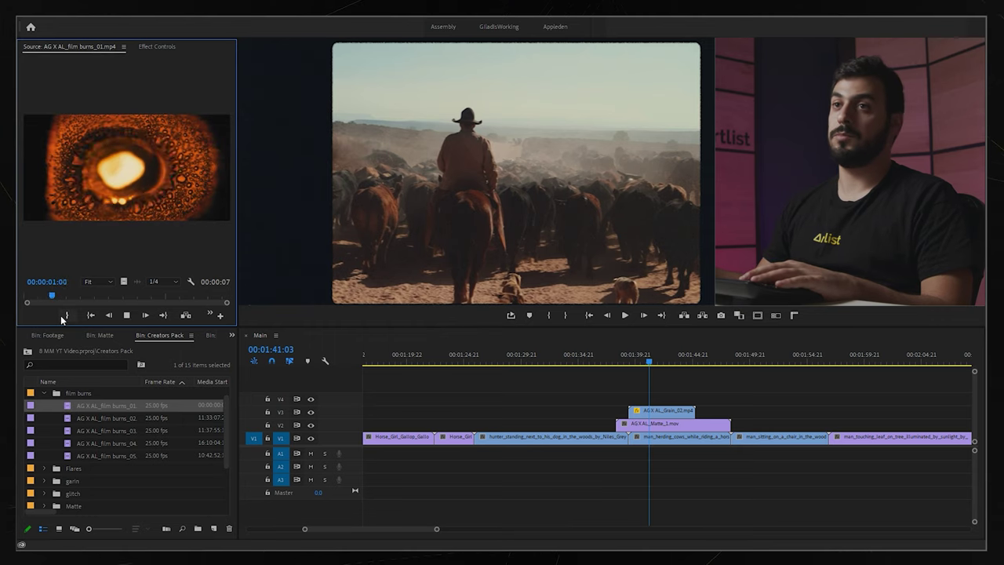
double_click(98, 417)
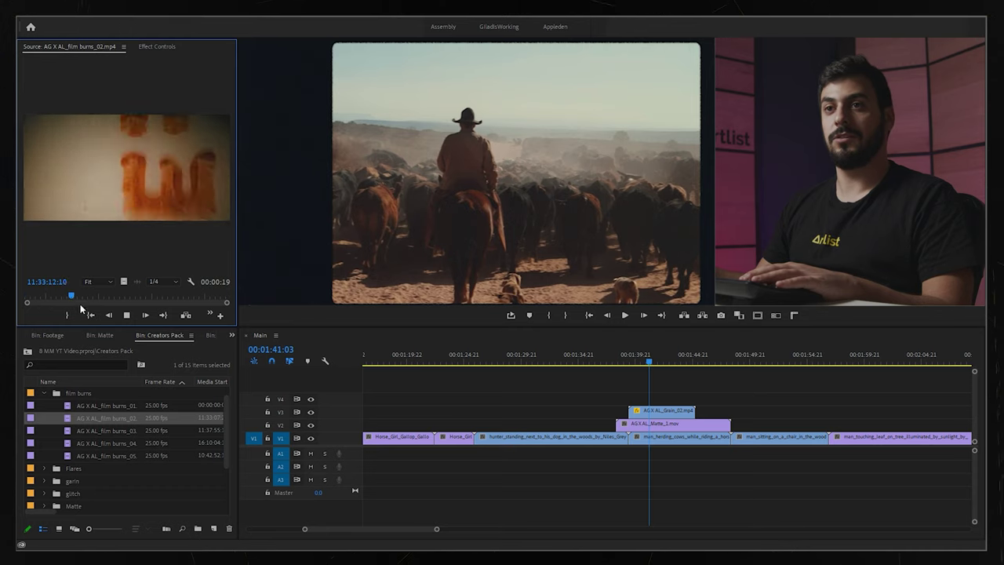
key("Down")
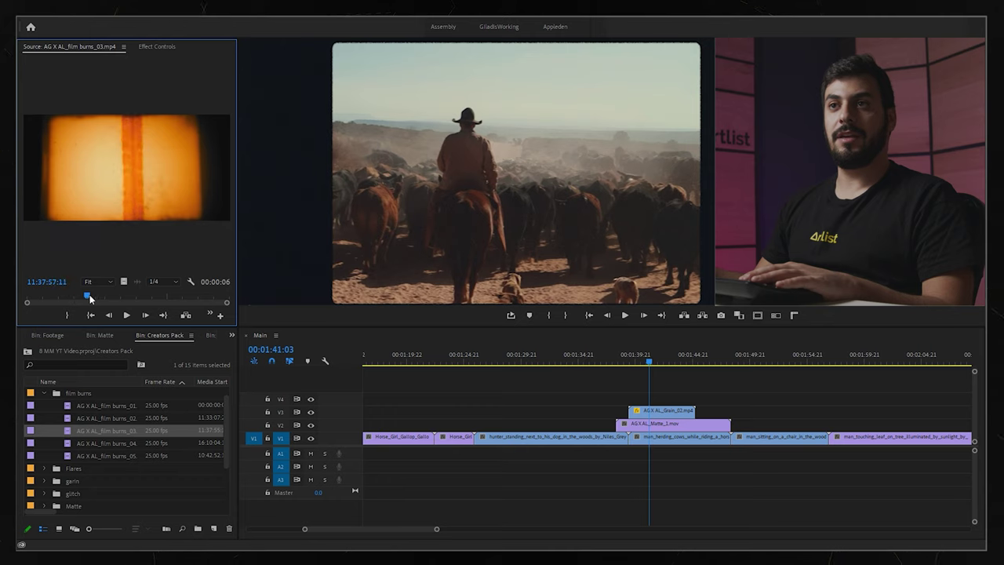
left_click_drag(89, 298, 164, 300)
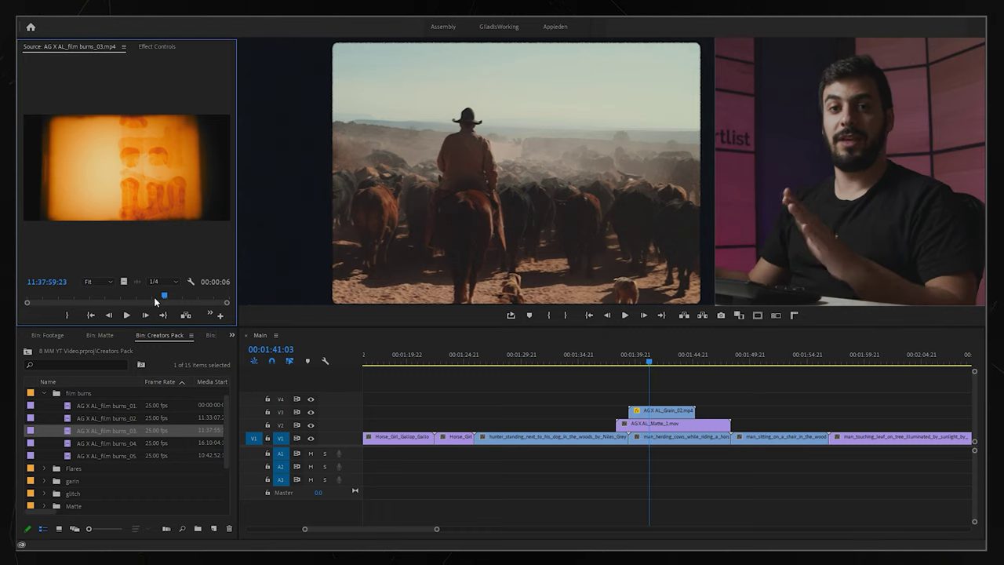
key("Down")
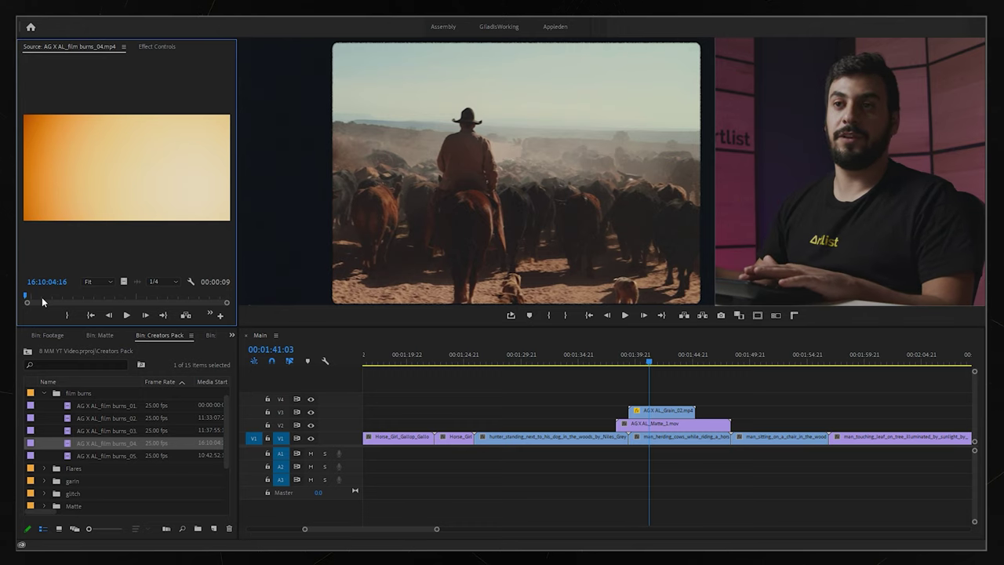
left_click_drag(41, 296, 166, 295)
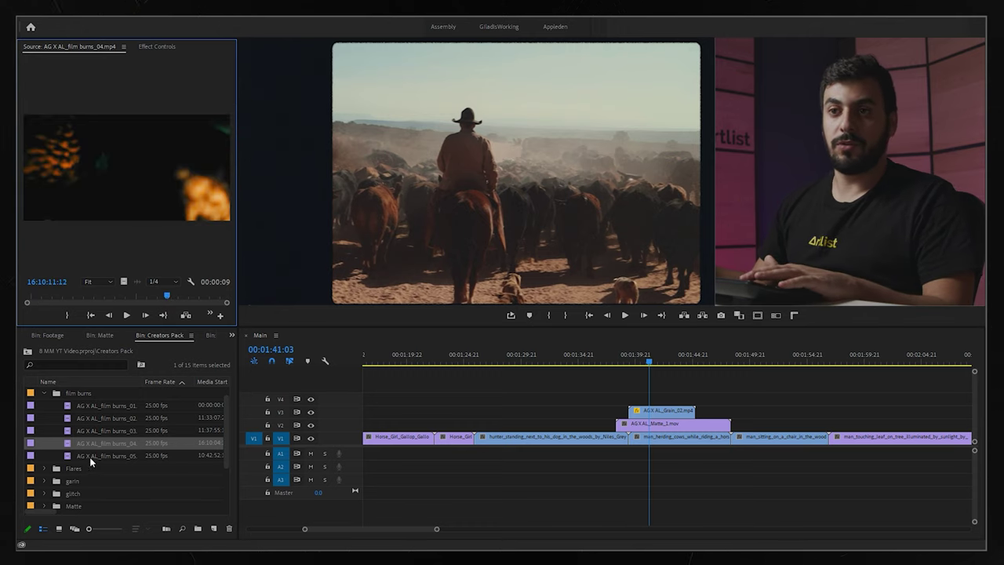
Place film burns_03 on V4 above the grain over the cowboy shot and select it
left_click_drag(67, 434, 667, 447)
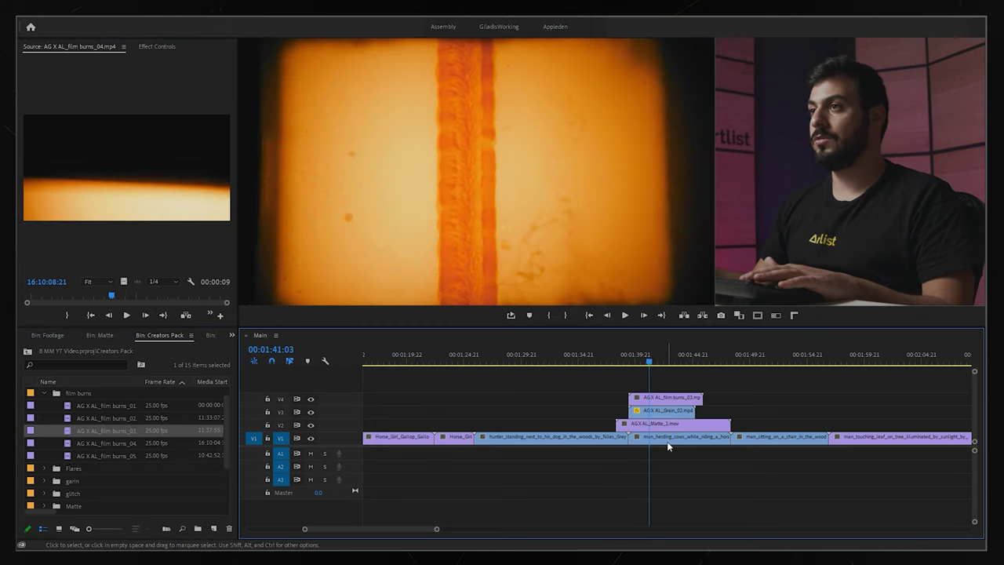
left_click(668, 397)
key("shift+5")
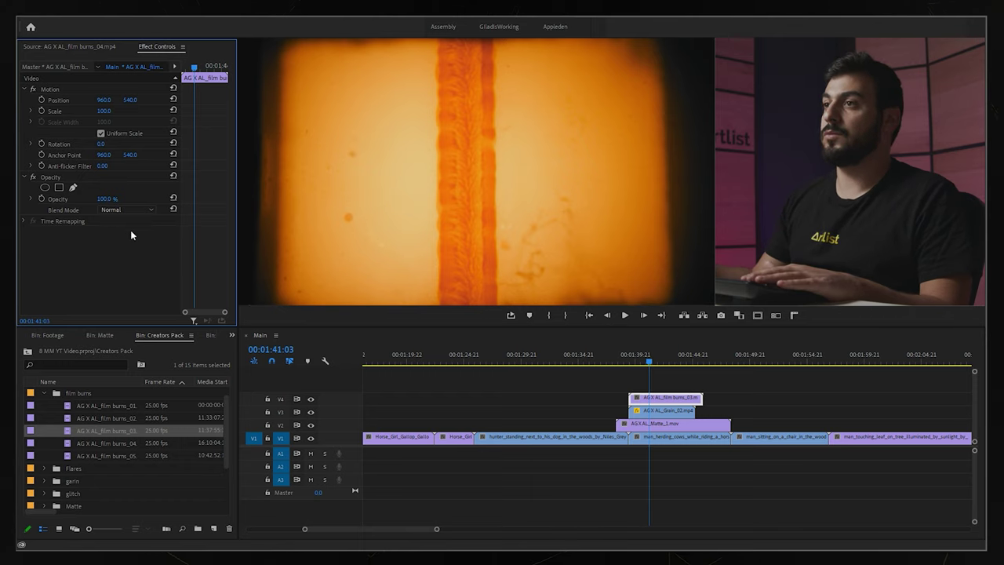
Blend the film burn with Screen, shift it to X 1074, and scale it to 111
left_click(137, 210)
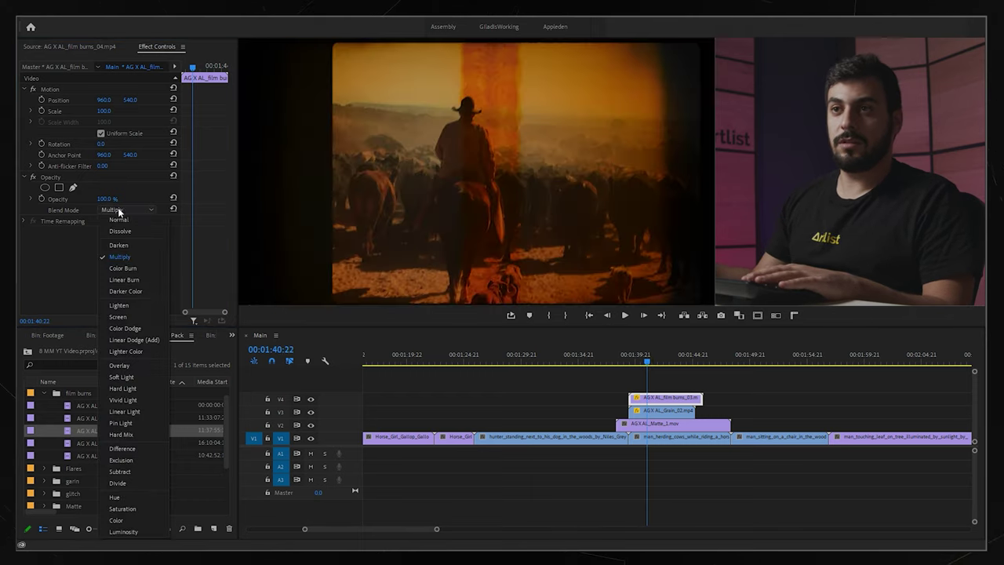
left_click(132, 270)
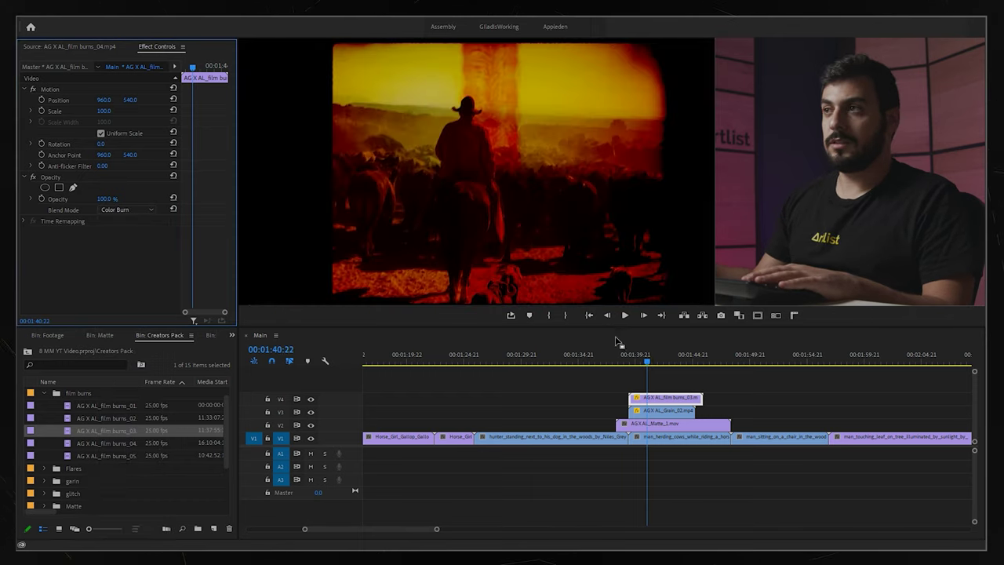
left_click(140, 211)
left_click(135, 282)
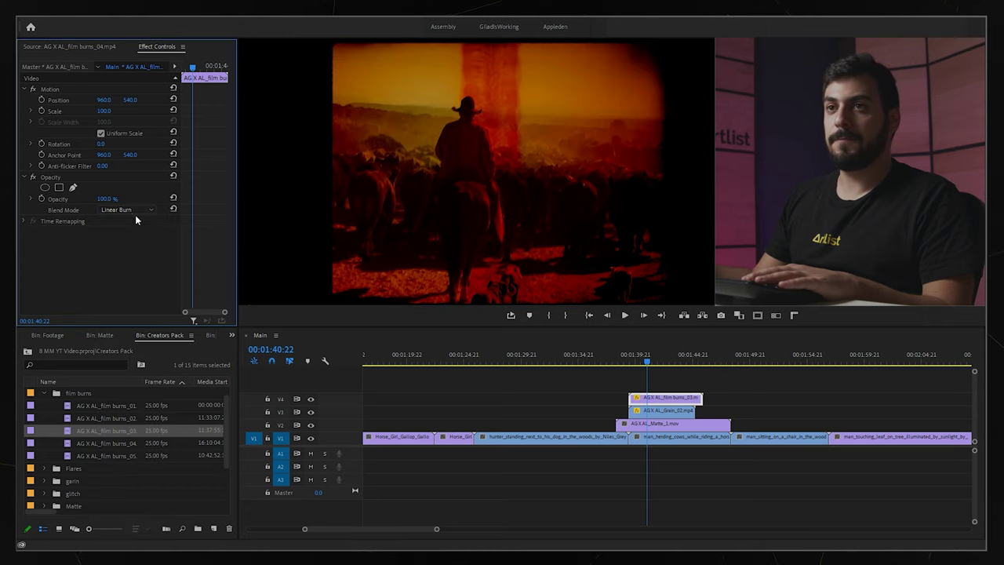
left_click(135, 210)
left_click(138, 291)
left_click(140, 211)
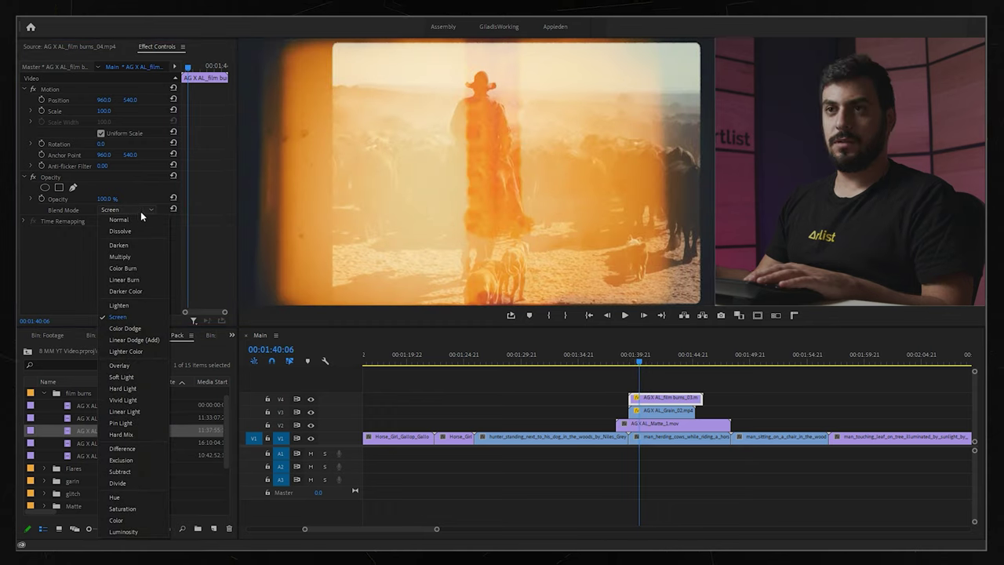
left_click(126, 319)
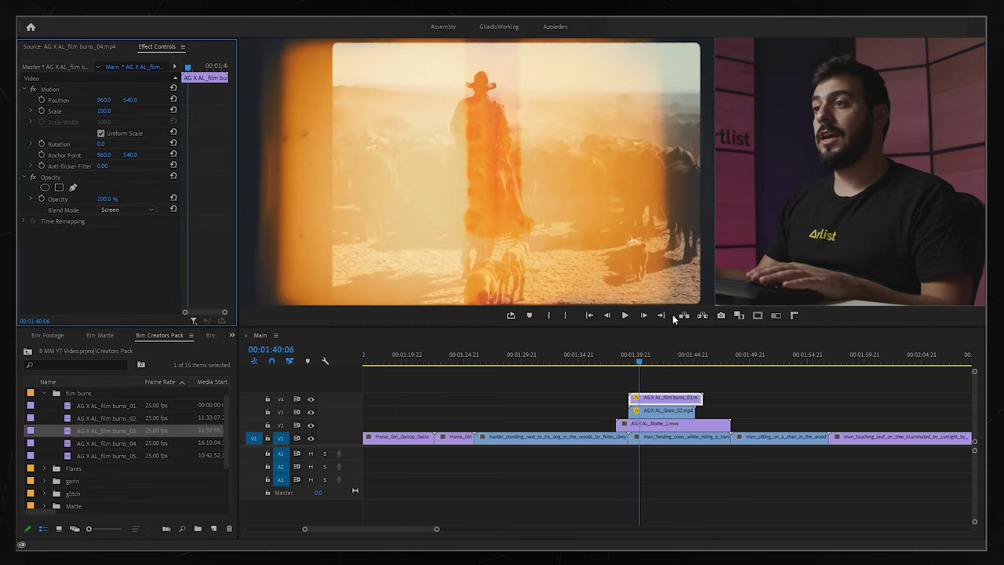
left_click(657, 399)
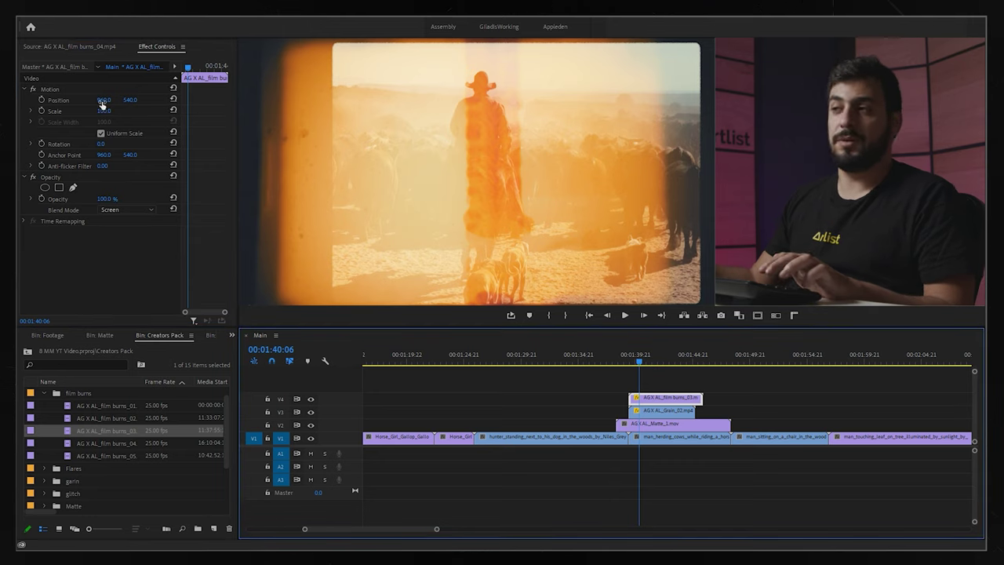
mouse_move(102, 102)
left_mouse_down()
mouse_move(119, 121)
mouse_move(112, 113)
mouse_move(122, 113)
left_mouse_up()
Move the matte, grain and film burn clips up one track and play back the shot
left_click(722, 390)
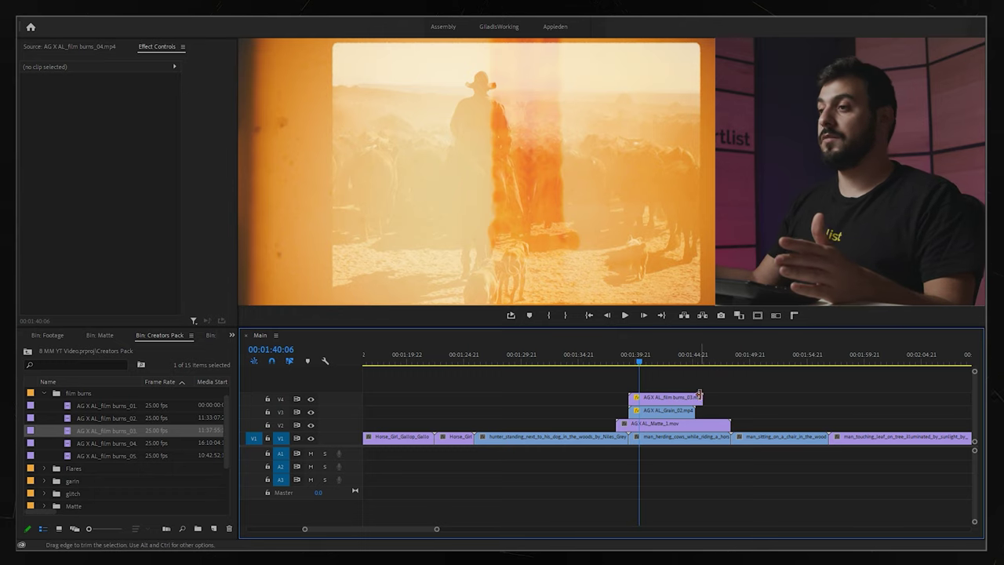
left_click(686, 397)
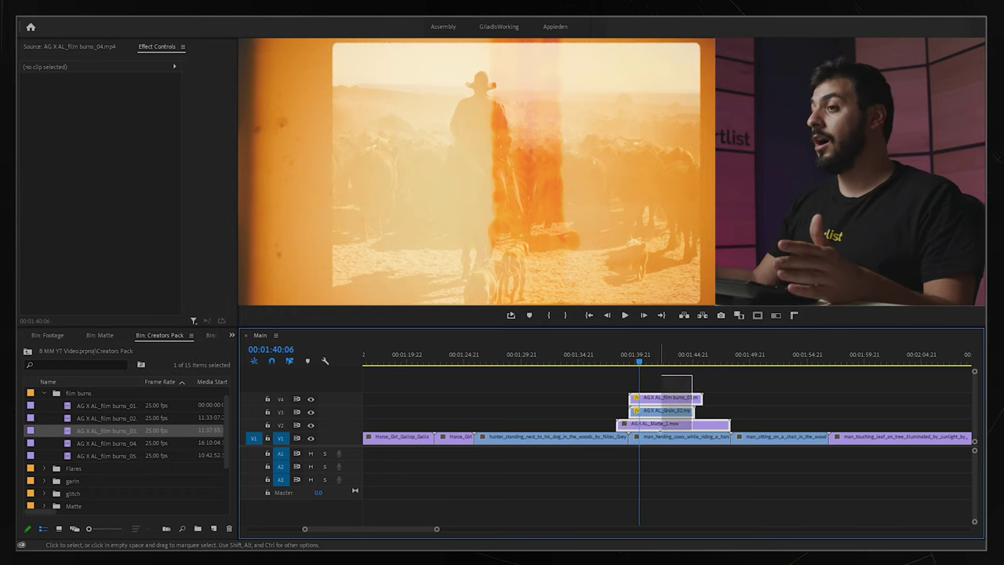
mouse_move(663, 424)
left_mouse_down()
mouse_move(667, 400)
mouse_move(678, 425)
mouse_move(686, 390)
left_mouse_up()
key("space")
key("space")
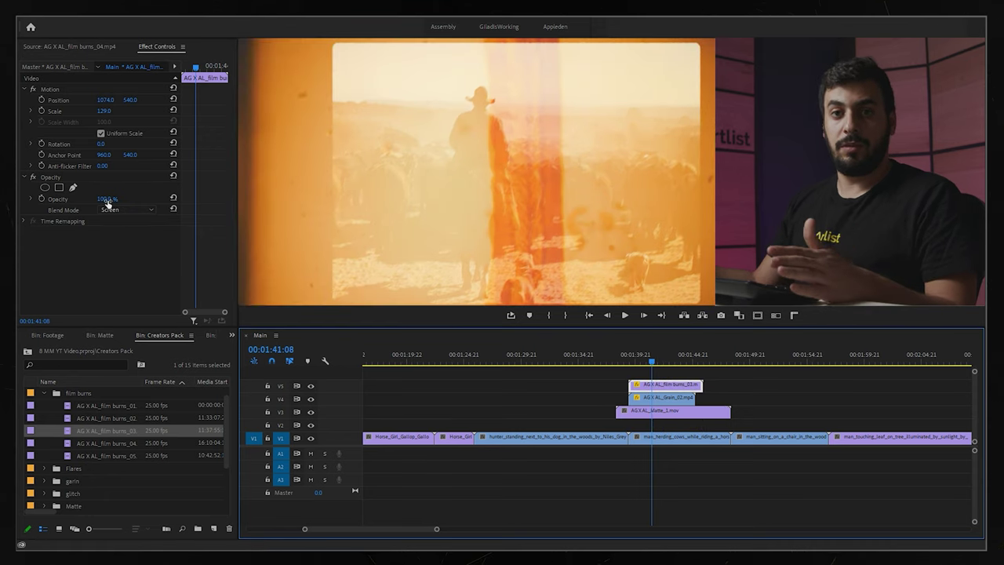
Enlarge the V5 track and lower the film burn's opacity rubber band to 49%
double_click(352, 383)
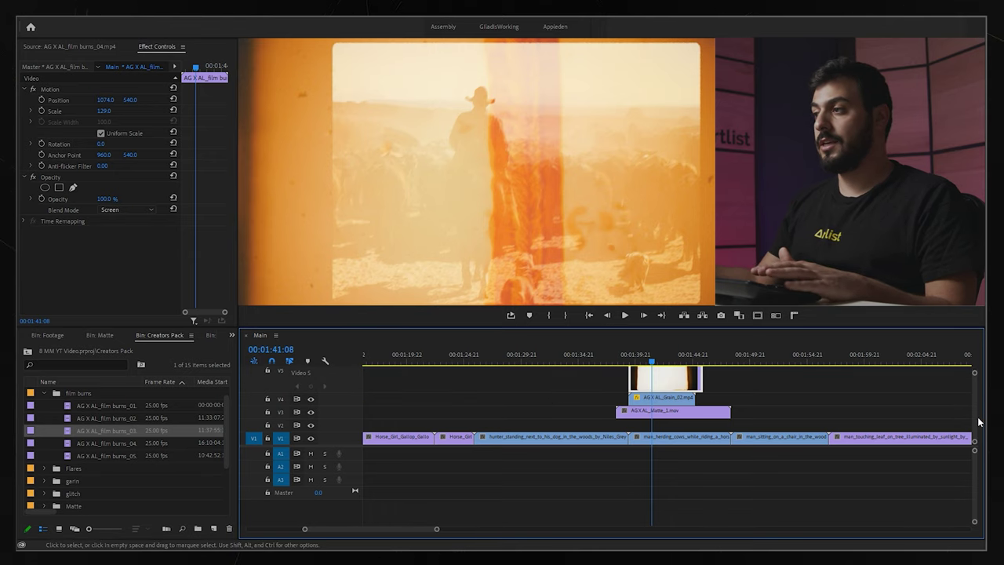
scroll(978, 422, "up", 3)
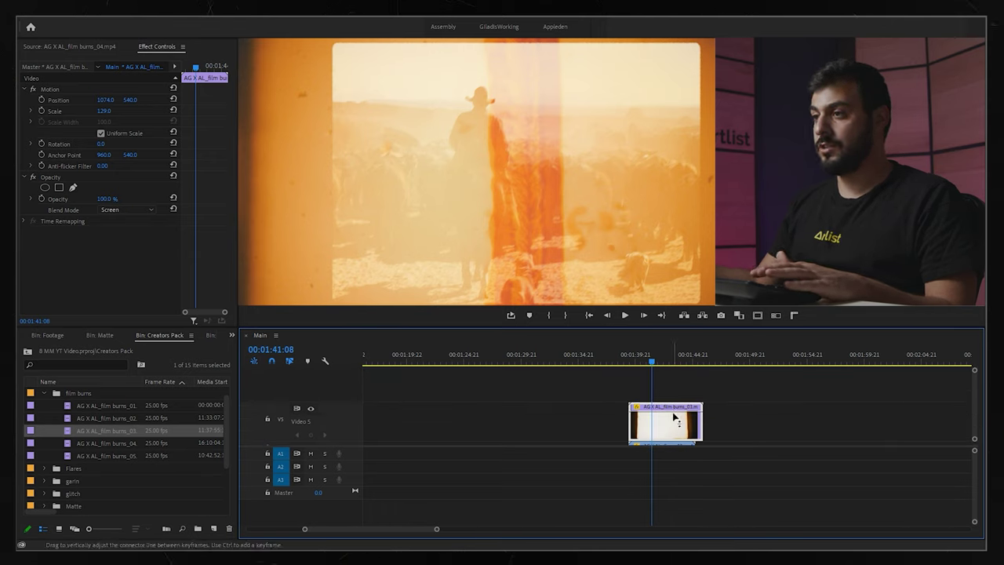
left_click_drag(674, 419, 675, 426)
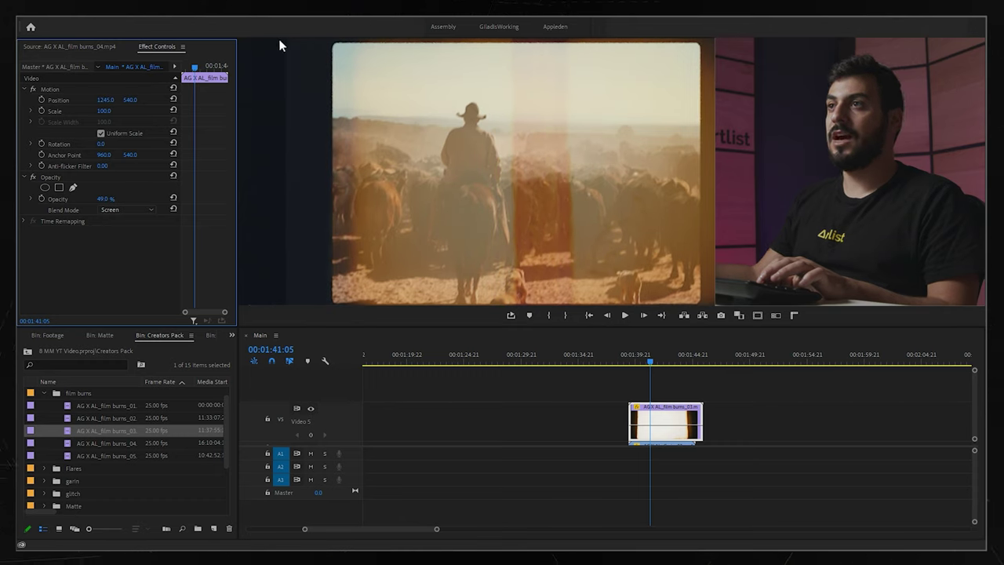
Add a 4-point polygon mask to the film burn, stretch it to the frame corners, feather 60
left_click(58, 189)
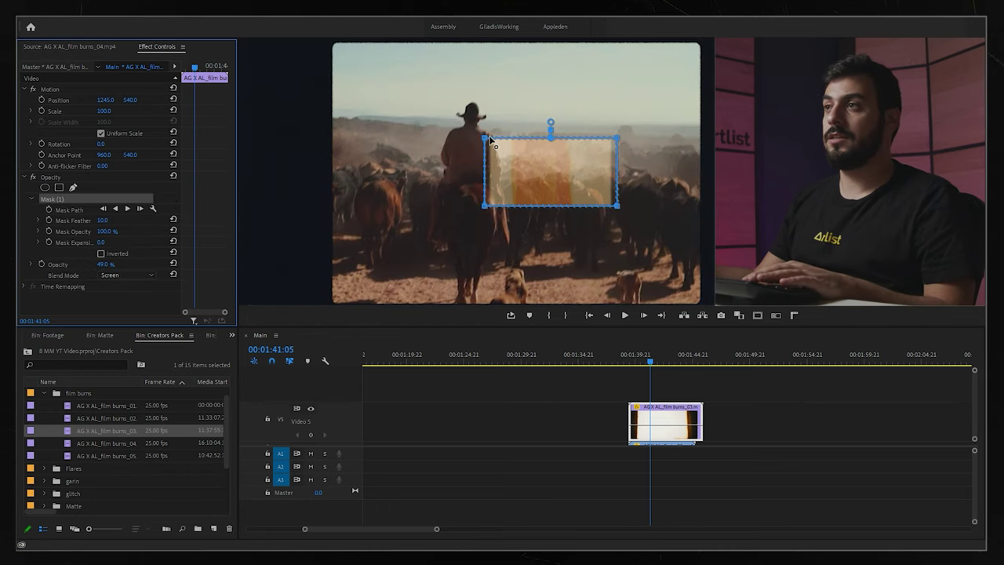
left_click_drag(487, 138, 329, 41)
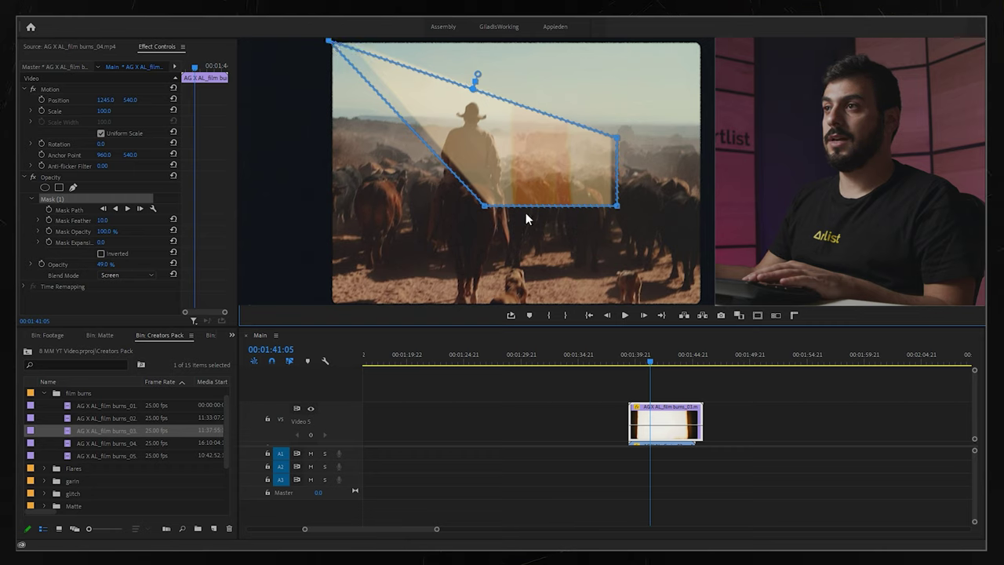
left_click_drag(486, 205, 323, 304)
left_click_drag(614, 142, 714, 40)
left_click_drag(616, 206, 713, 304)
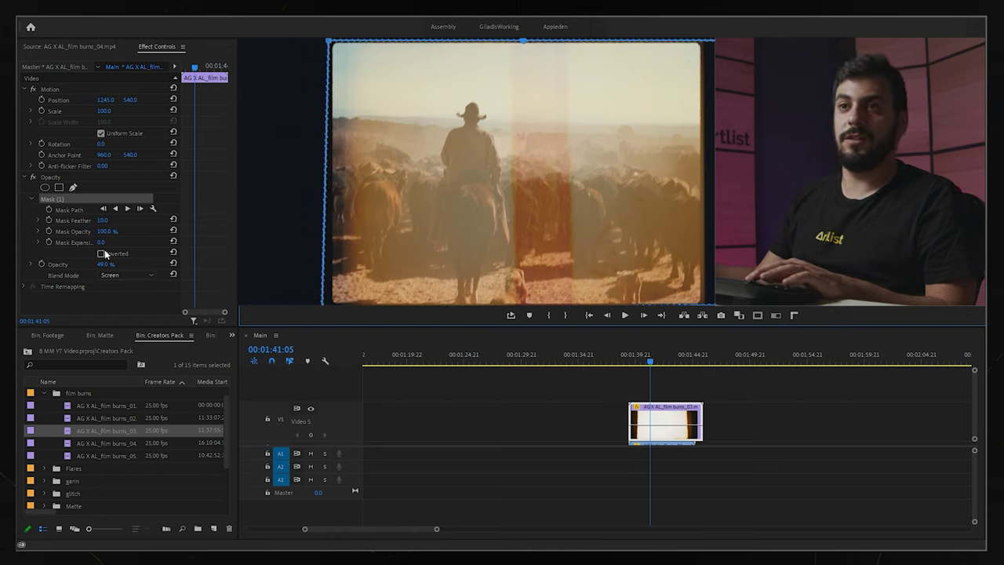
left_click(102, 220)
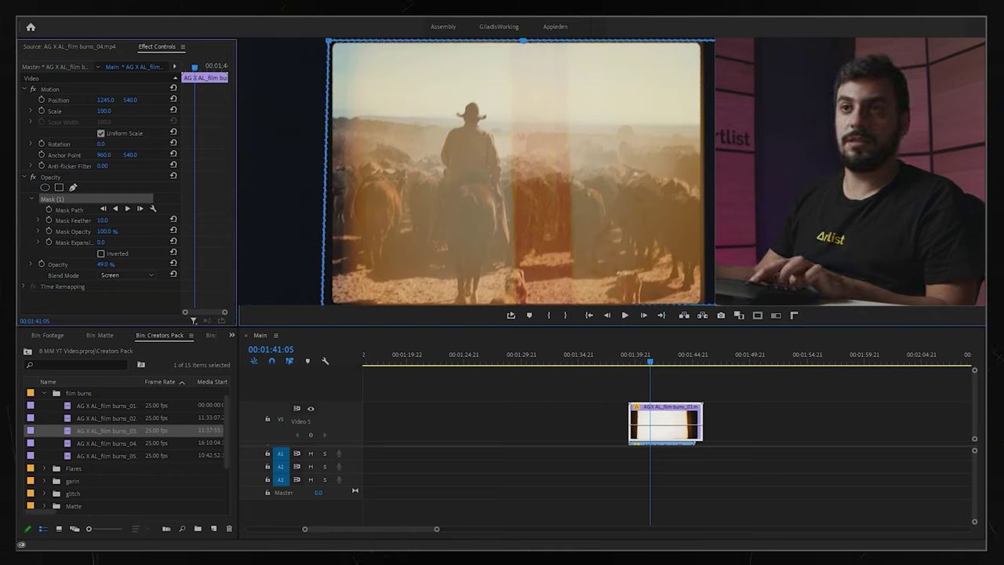
type("60")
key("Return")
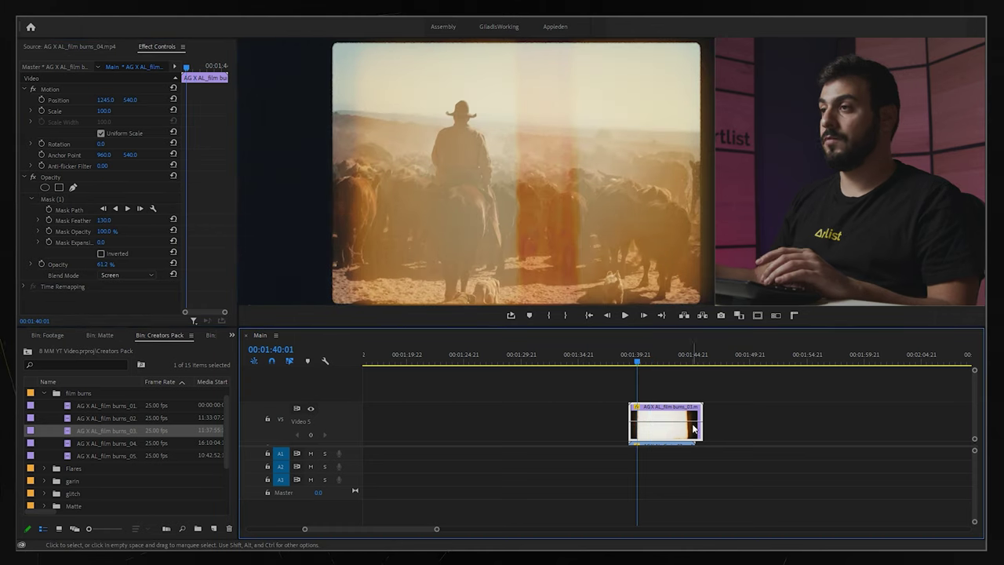
Razor the V5 film burn overlay near the playhead with the C tool
left_click(636, 361)
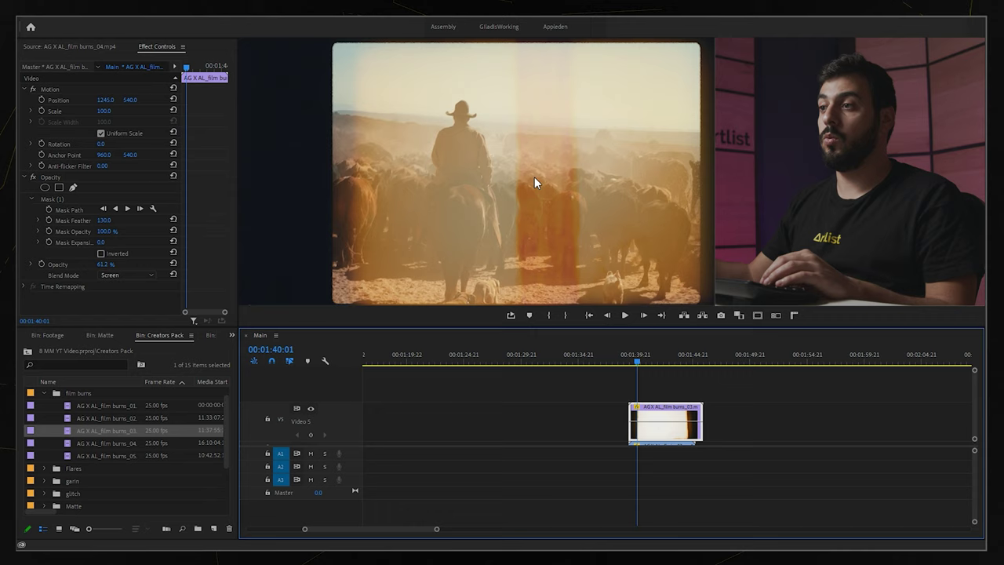
key("c")
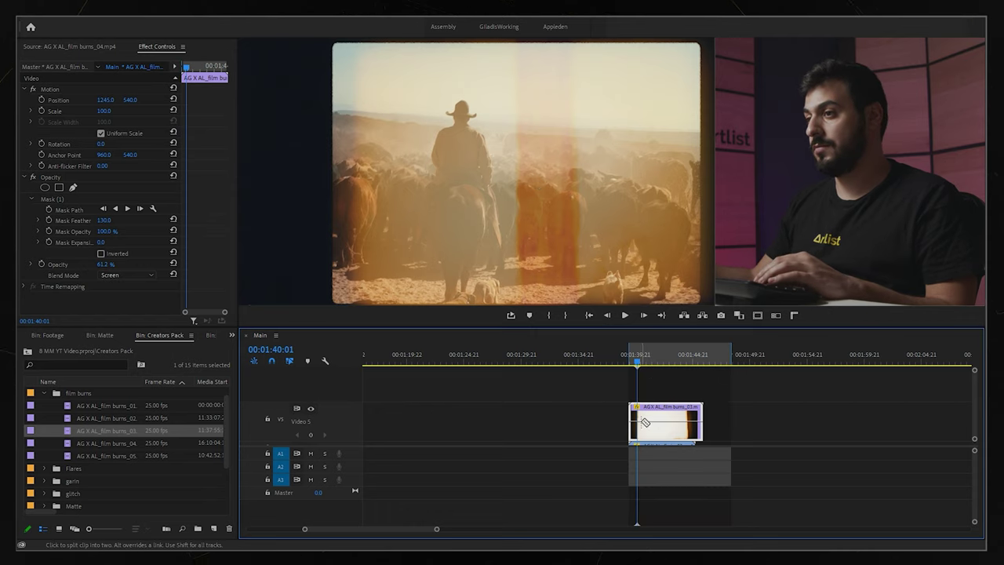
left_click(646, 422)
key("Delete")
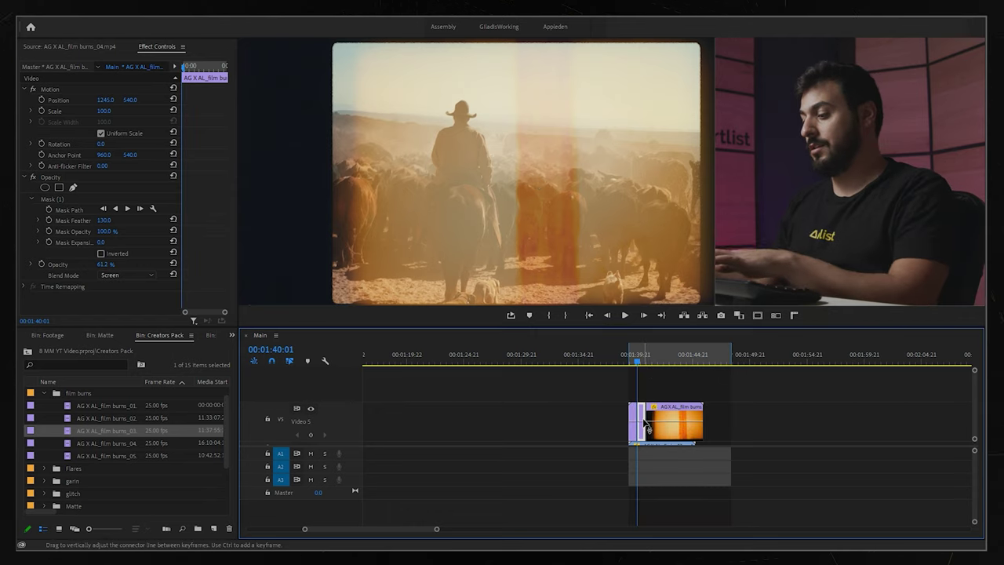
left_click_drag(633, 367, 663, 363)
Cut the film burn again, delete the middle piece, and play back the resulting flashes
left_click(675, 416)
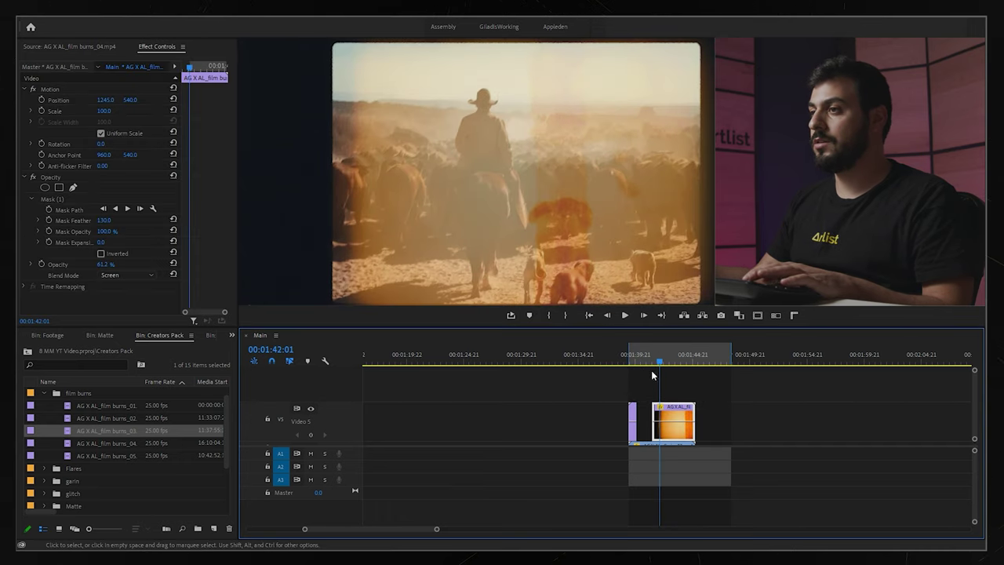
key("c")
left_click(679, 416)
key("v")
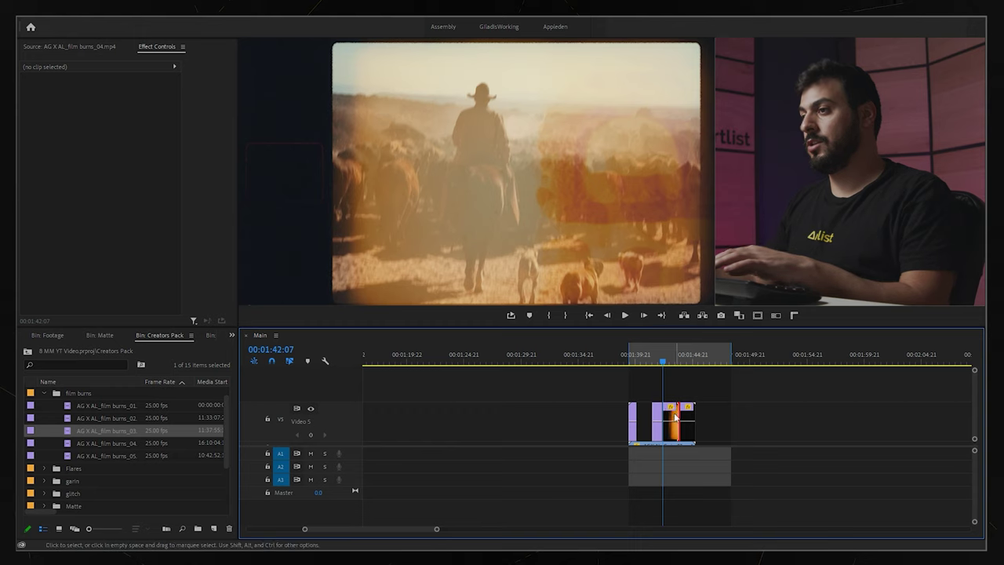
left_click(673, 415)
key("Delete")
left_click(682, 358)
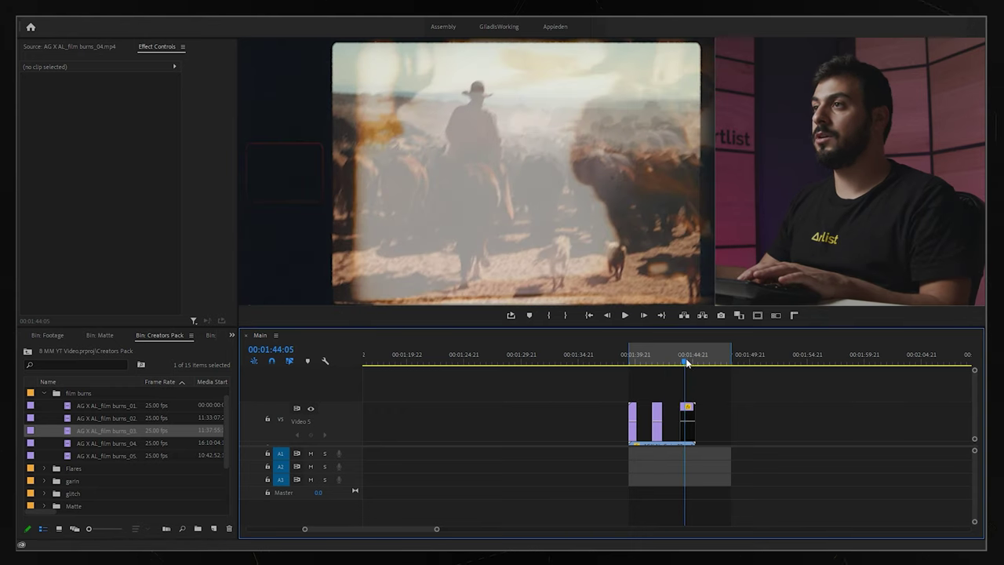
key("ctrl+z")
key("space")
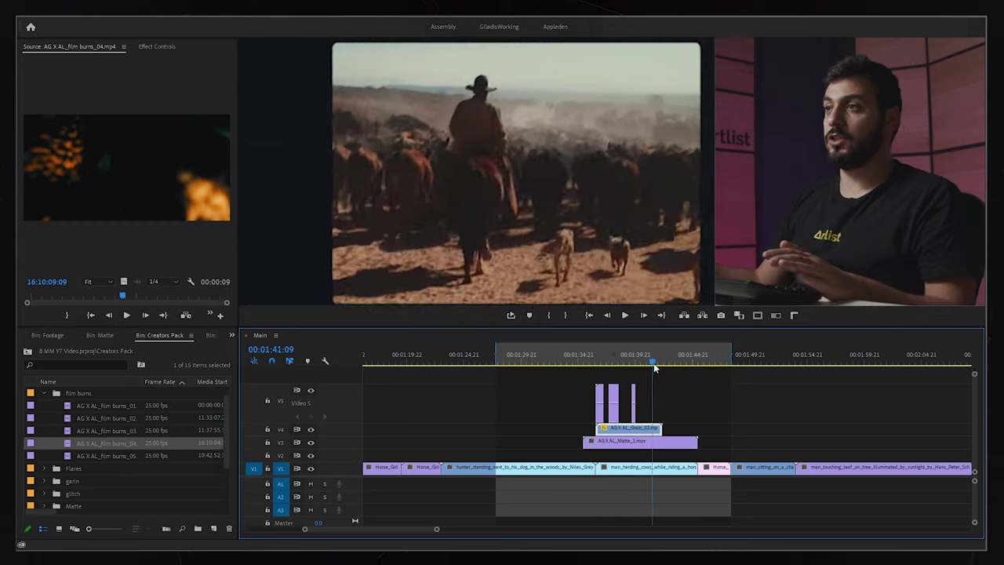
Alt-copy Matte_1 over the sunset Horse_Girl clip and scale that clip to 120.6
left_click_drag(655, 366, 704, 368)
key("Left")
key("Left")
key("Left")
key("Left")
key("Left")
key("Left")
key("Left")
key("Left")
key("Left")
key("Left")
key("Left")
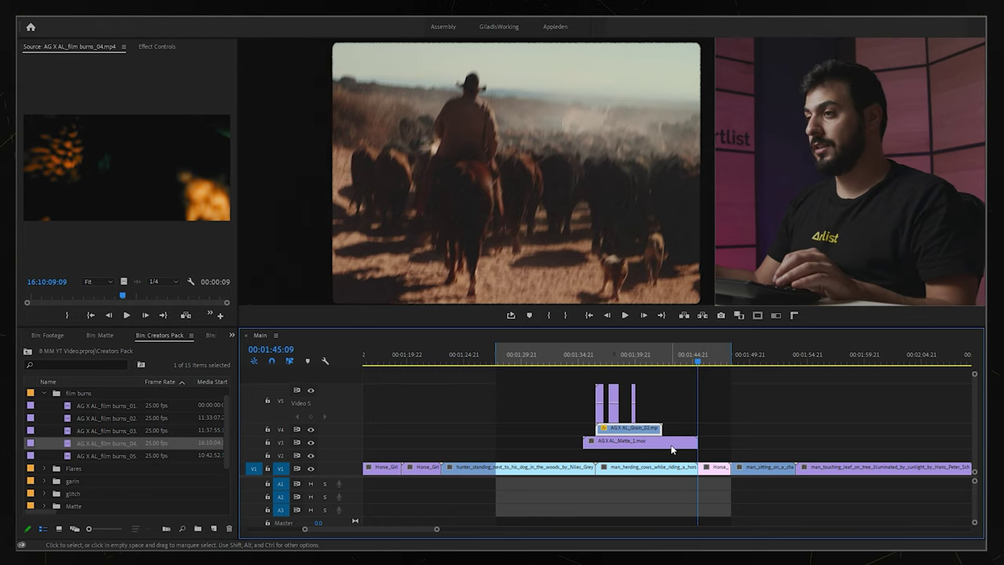
left_click(663, 444)
left_click_drag(620, 445, 691, 433)
left_click(706, 354)
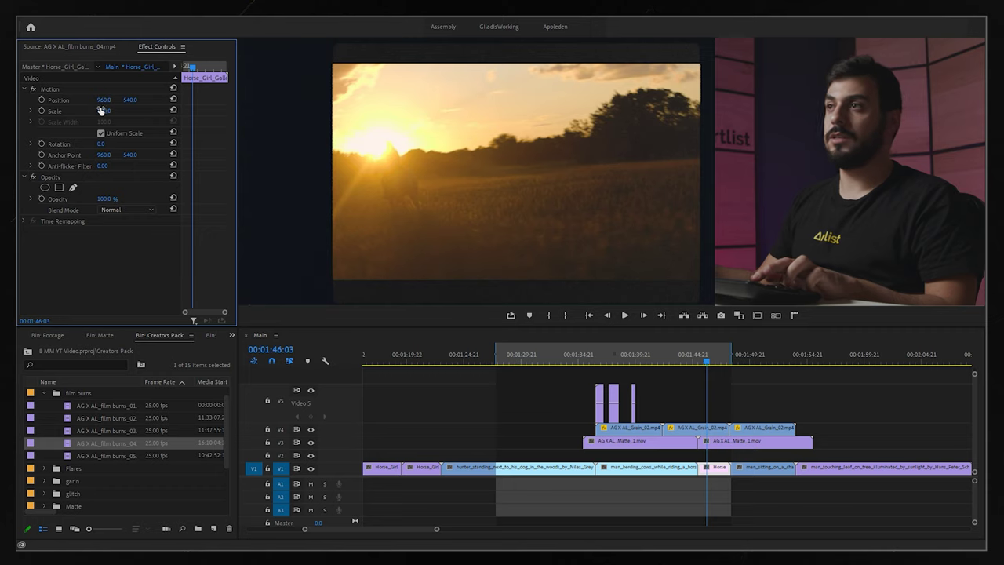
left_click_drag(104, 111, 149, 100)
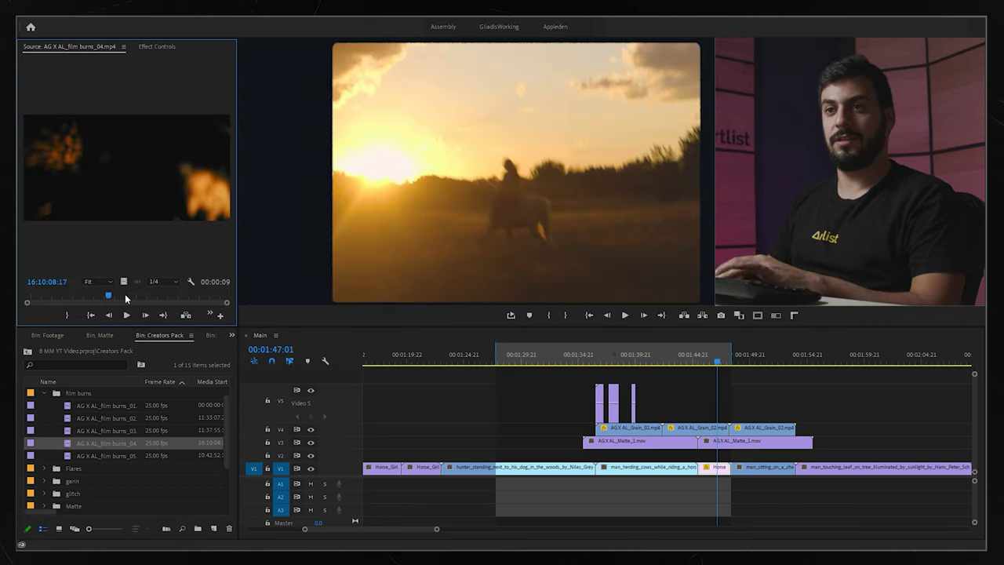
Overwrite a film burns_04 section from its In point onto V5 near 01:45
key("i")
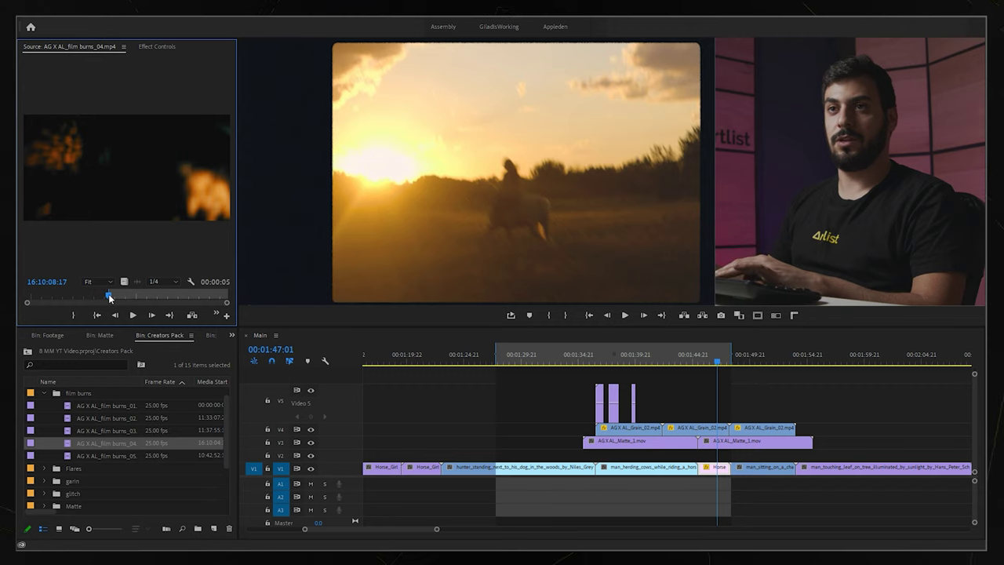
left_click_drag(109, 293, 122, 295)
key("=")
left_click(571, 357)
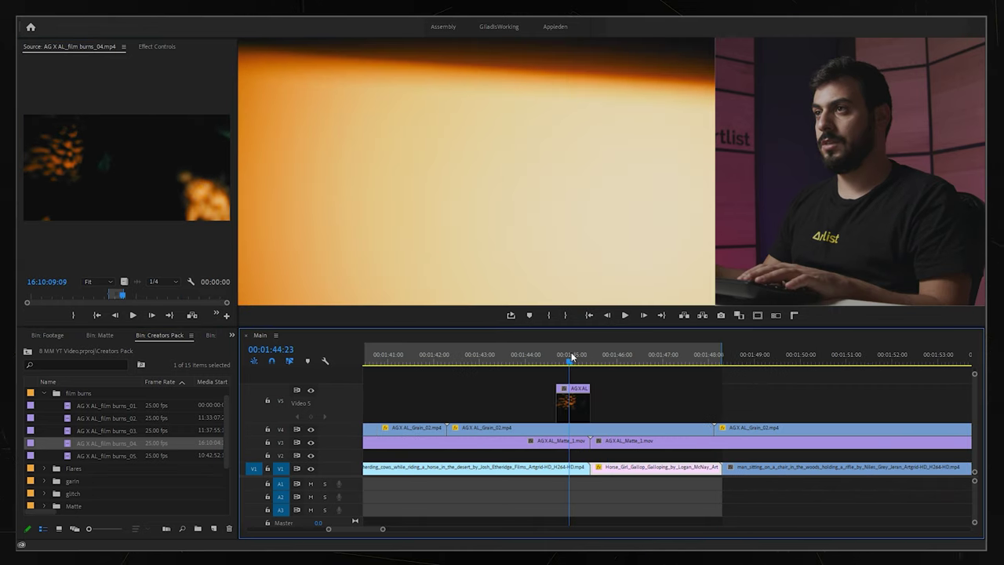
left_click_drag(571, 357, 573, 357)
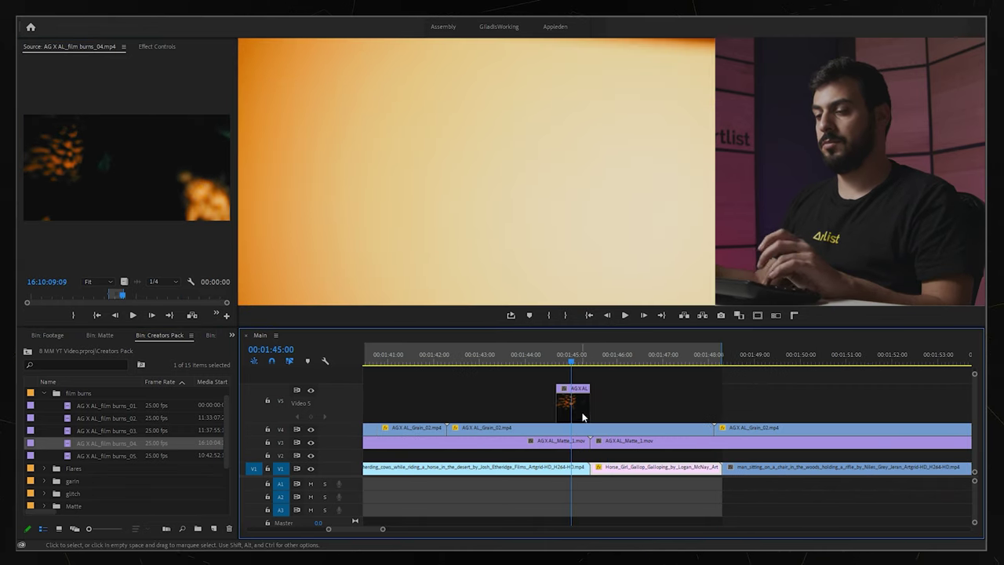
left_click_drag(578, 408, 589, 408)
Set the new film burn clip's Blend Mode to Screen and preview it
left_click(157, 47)
left_click(132, 210)
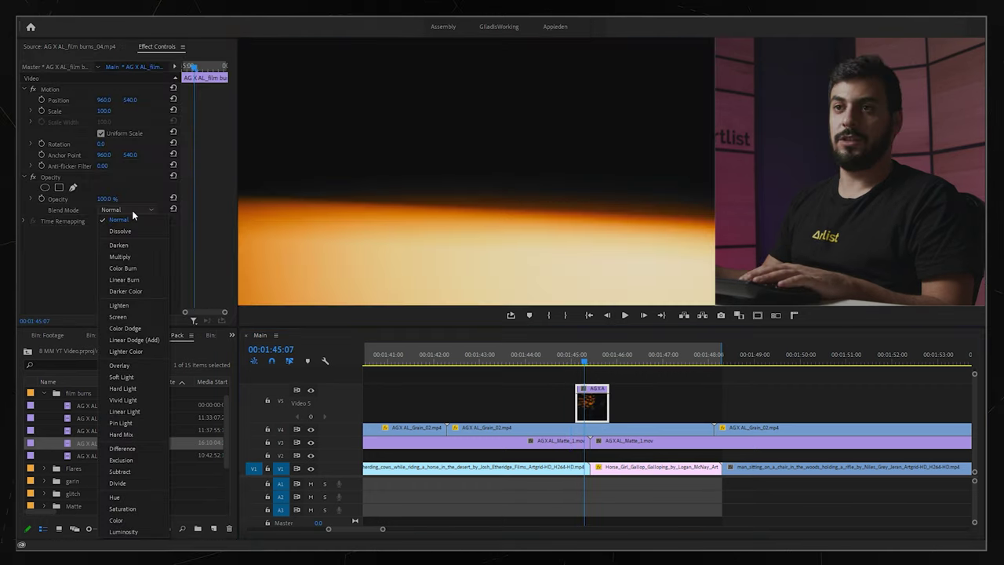
left_click(123, 318)
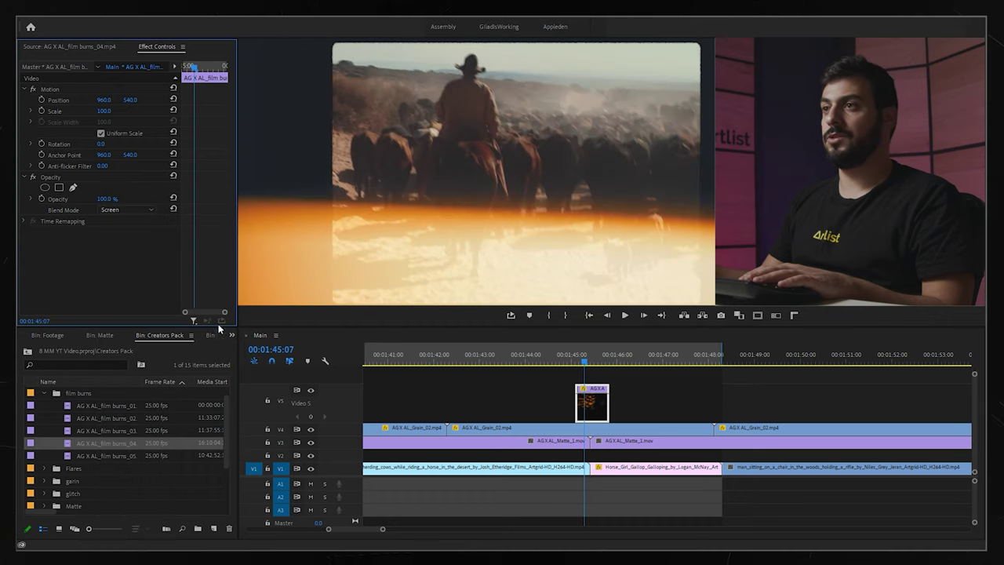
left_click_drag(587, 358, 541, 358)
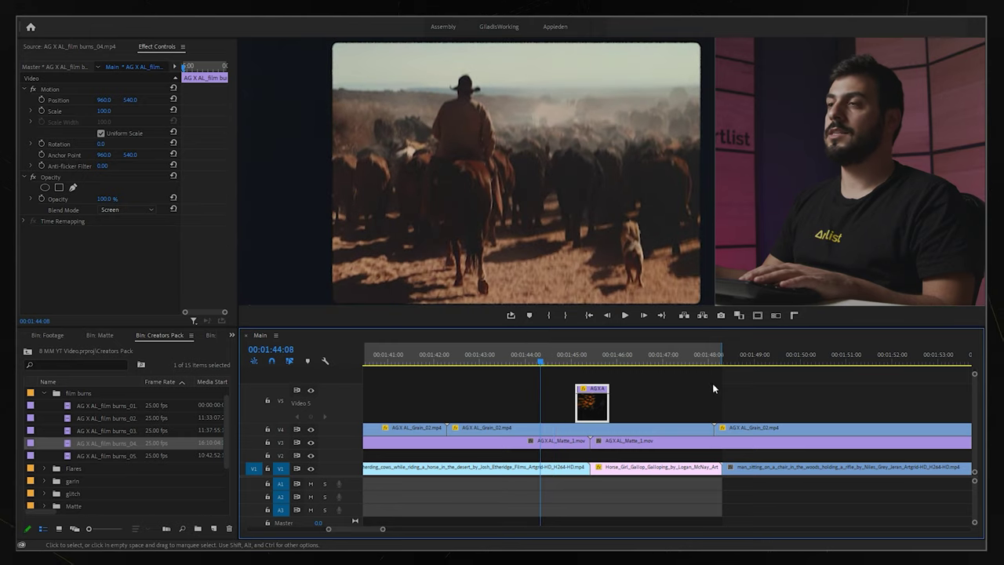
key("space")
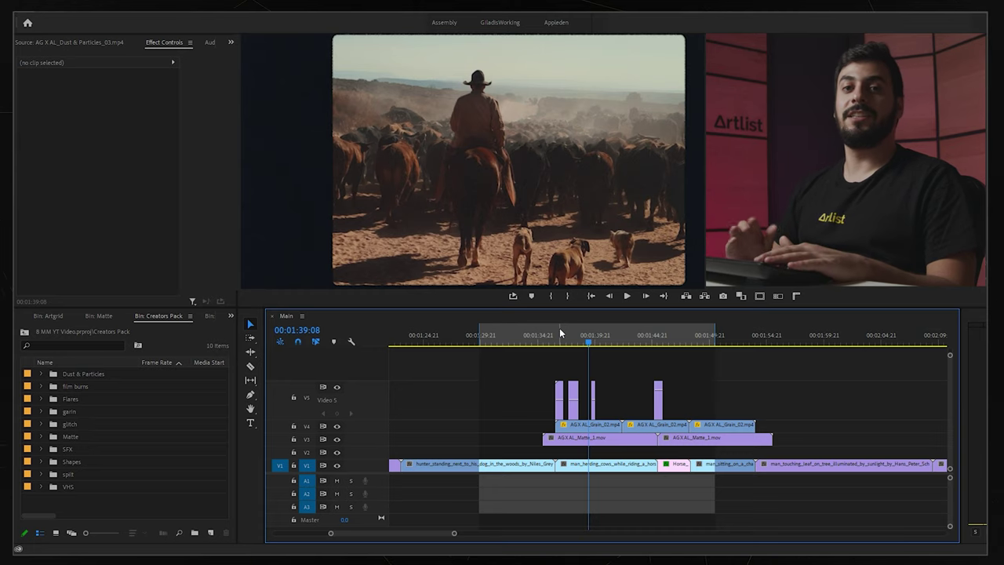
Search the Effects library for 'post' and apply Posterize Time to man_herding_cows
left_click(231, 316)
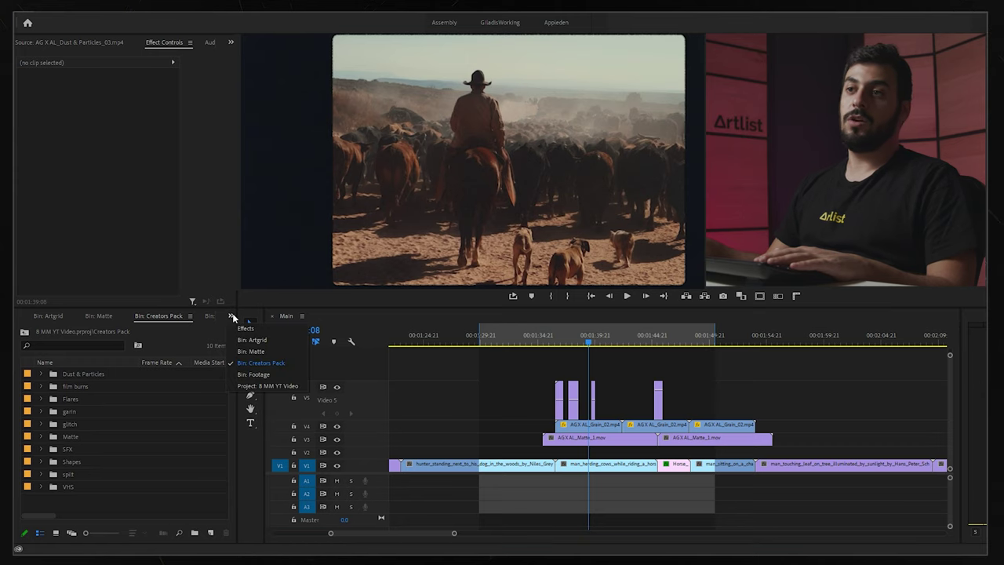
left_click(243, 328)
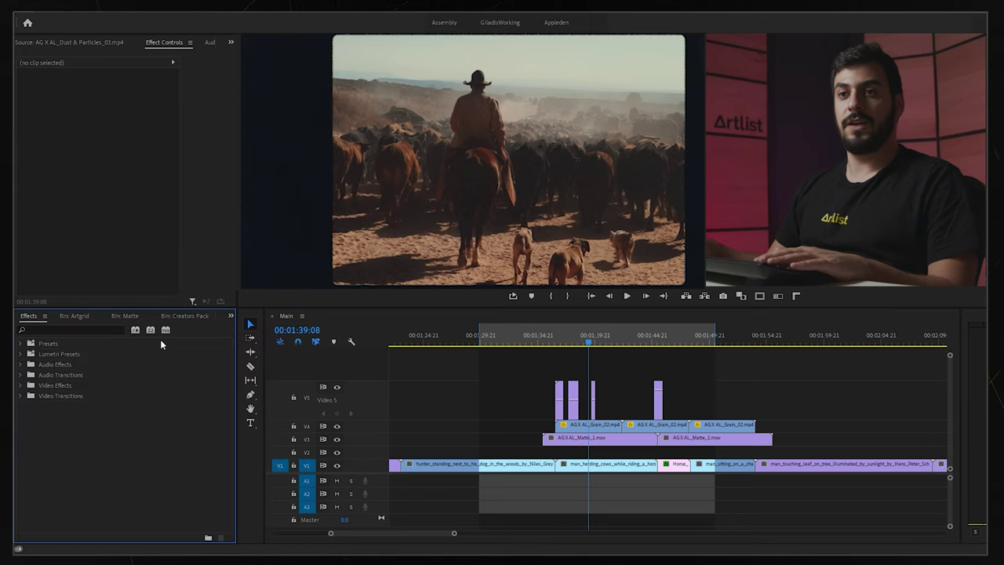
left_click(86, 328)
type("post")
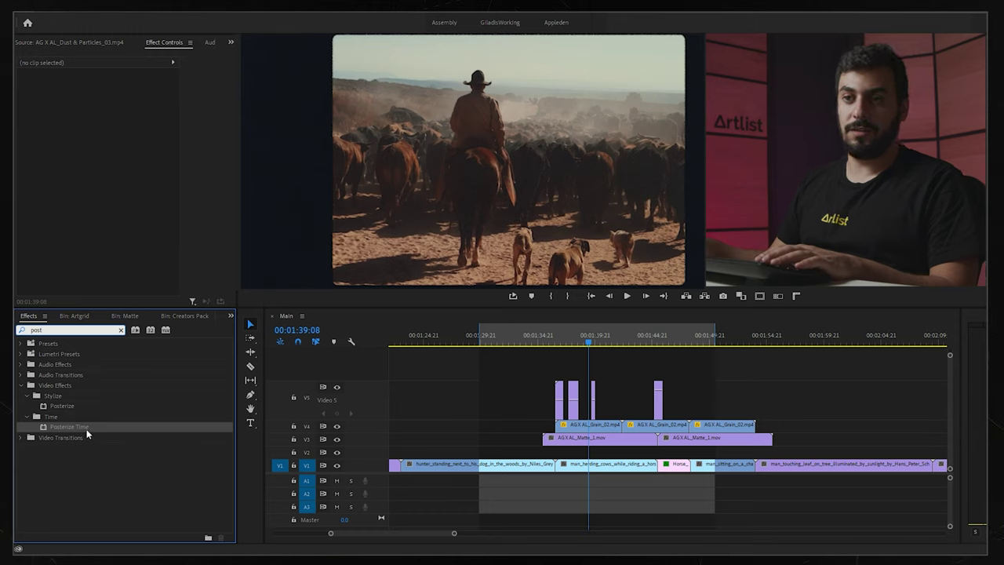
left_click_drag(70, 426, 588, 466)
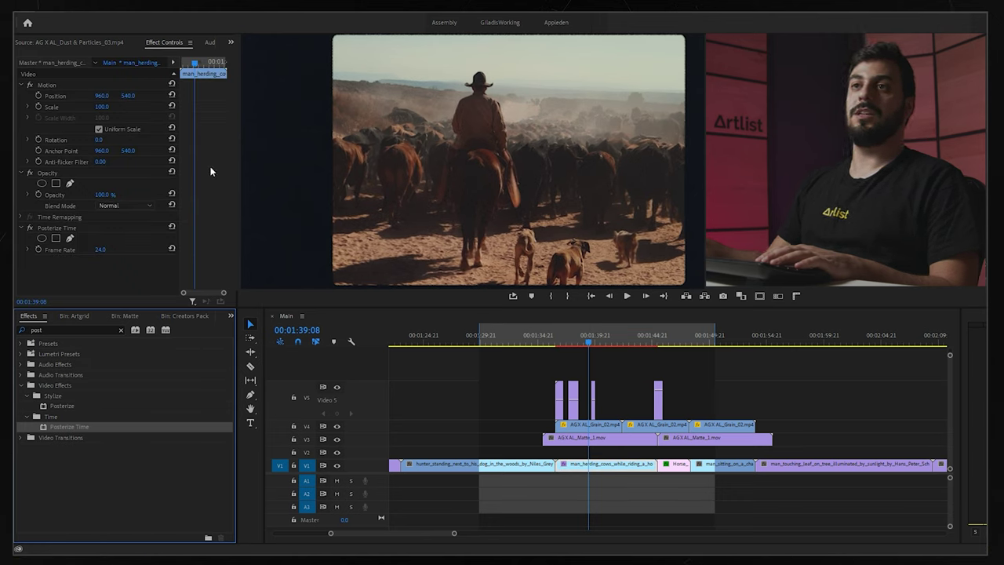
Trial Posterize Time frame rates of 18 and 12 fps, playing back each
left_click(589, 339)
left_click(100, 250)
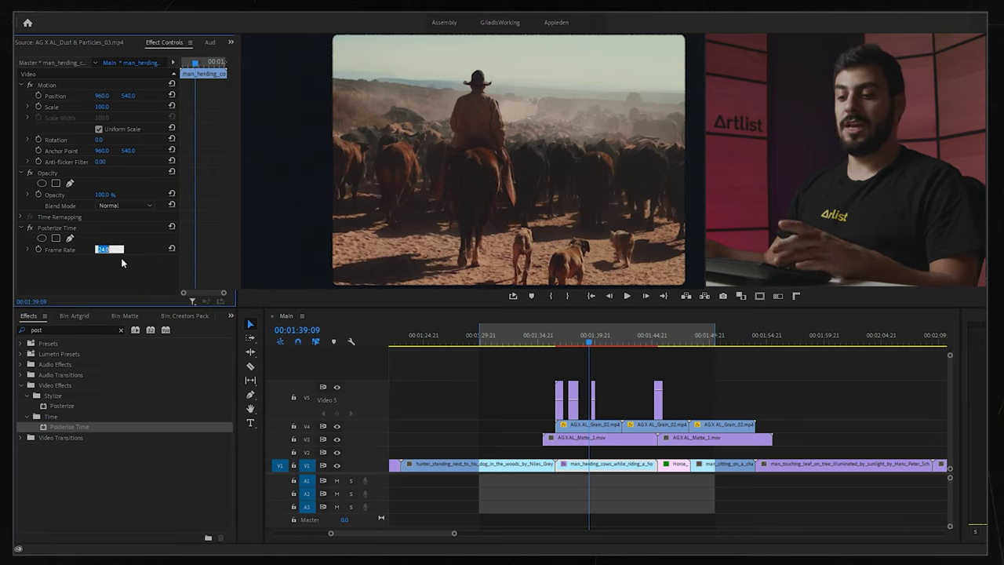
type("18")
key("Return")
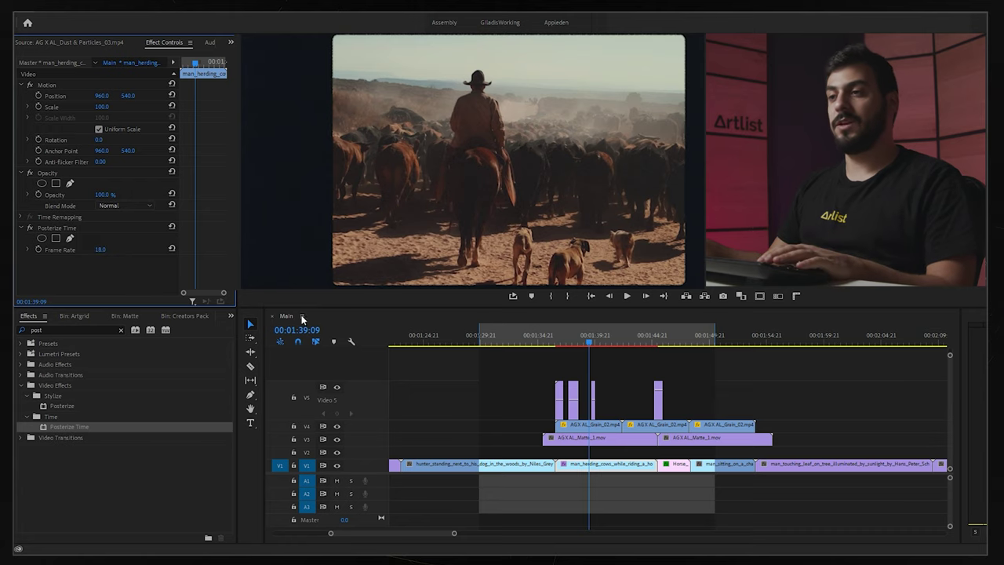
left_click(571, 338)
key("space")
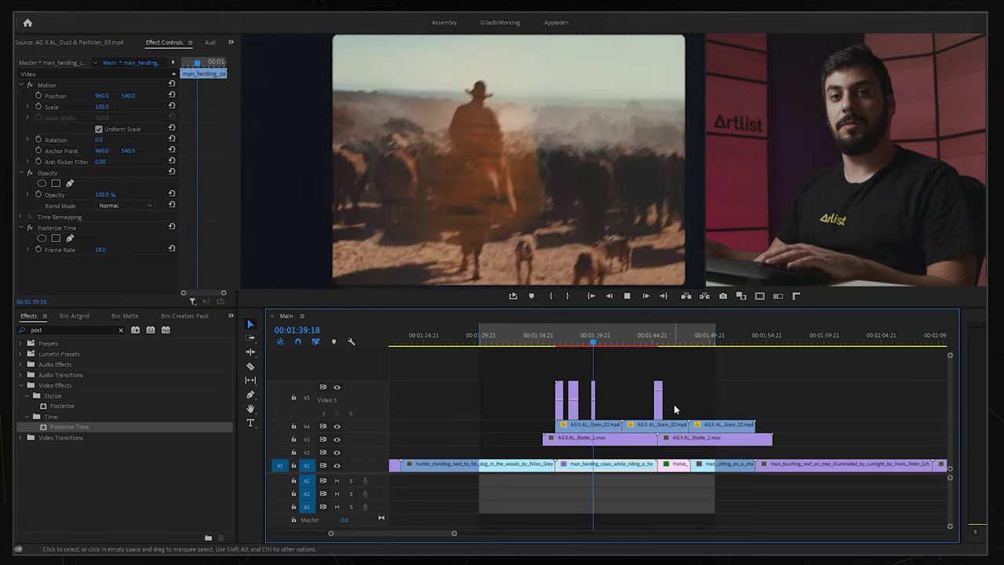
key("space")
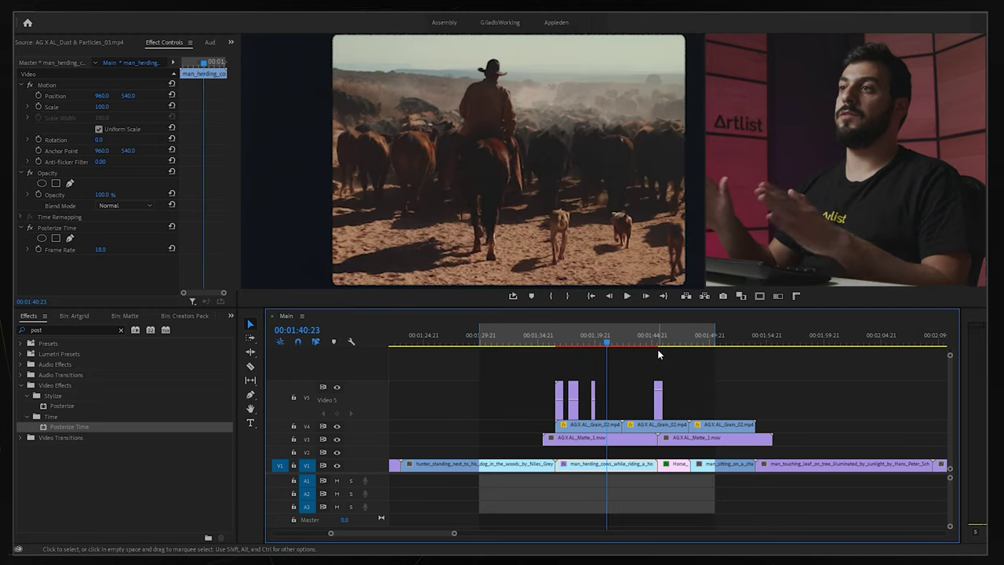
left_click(578, 337)
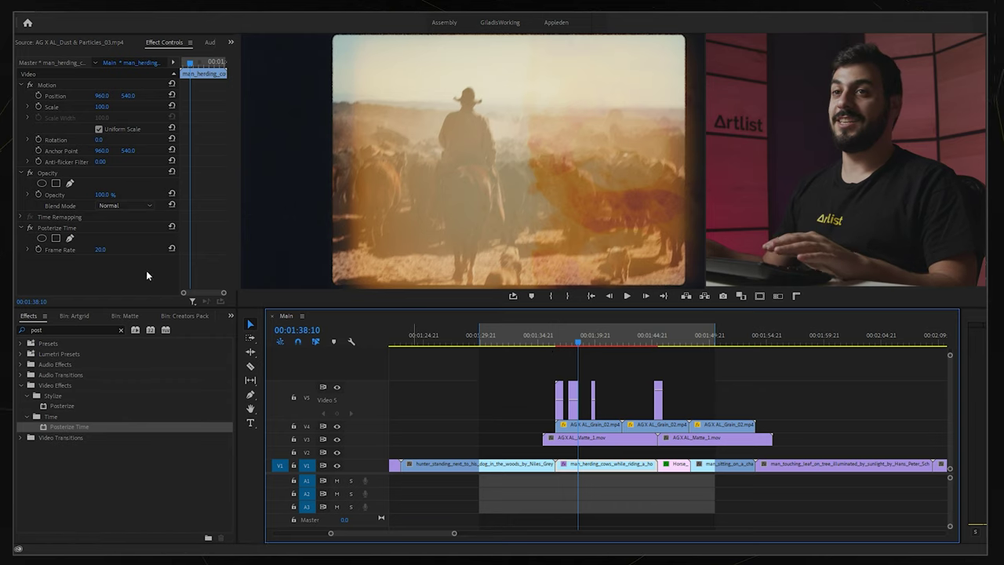
left_click(100, 250)
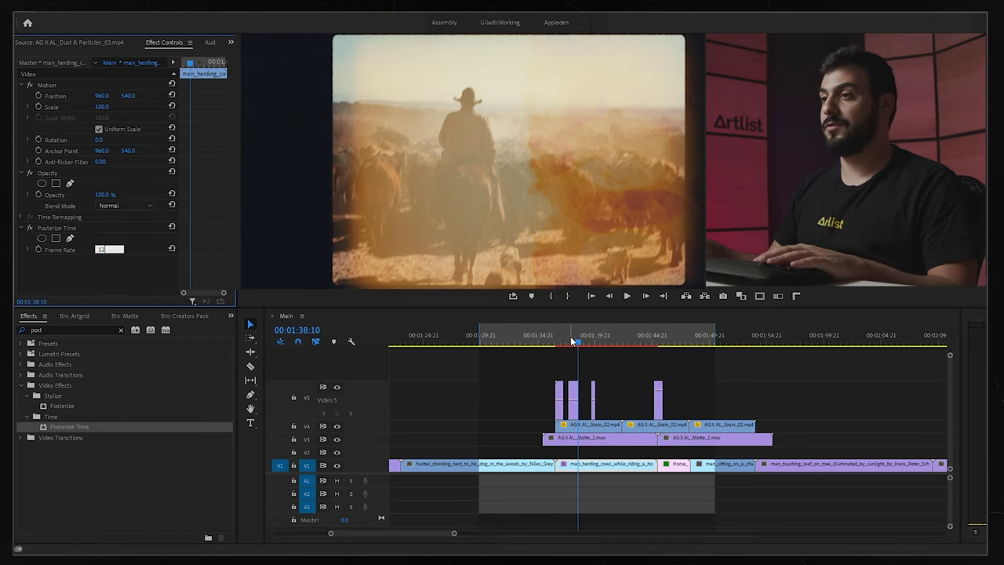
left_click(686, 363)
key("space")
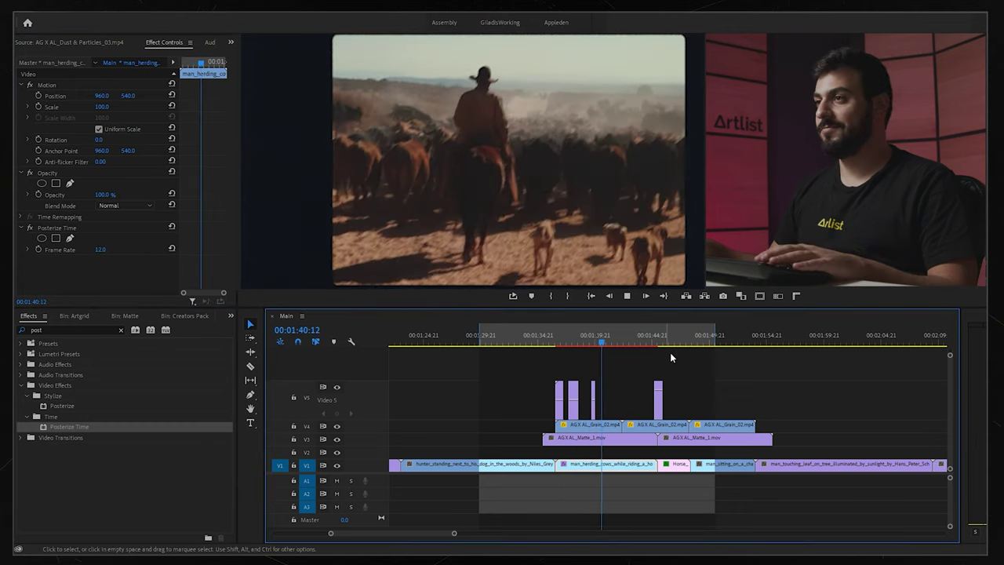
key("space")
Set the Posterize Time frame rate to 20 fps and play the result
left_click(104, 263)
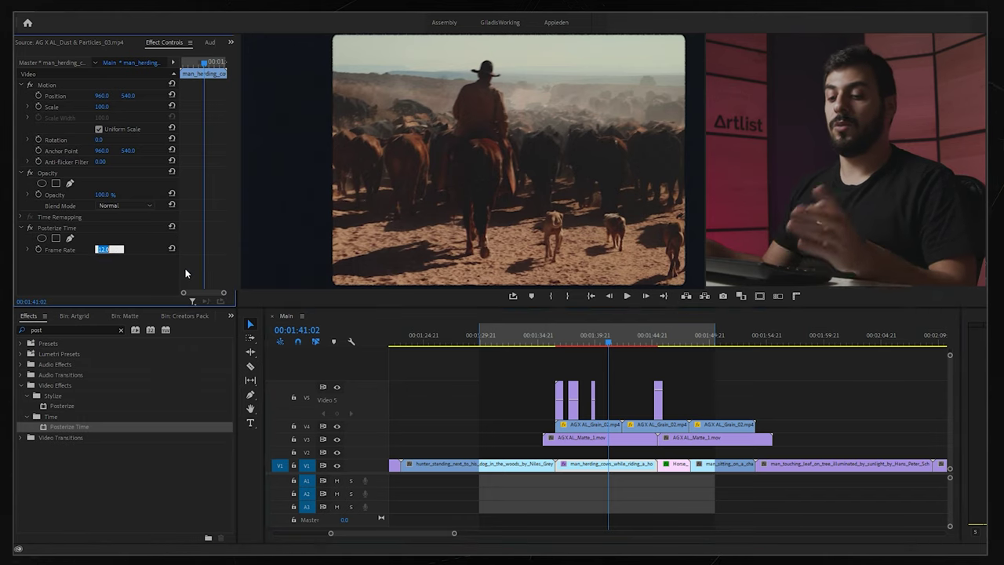
type("20")
key("Return")
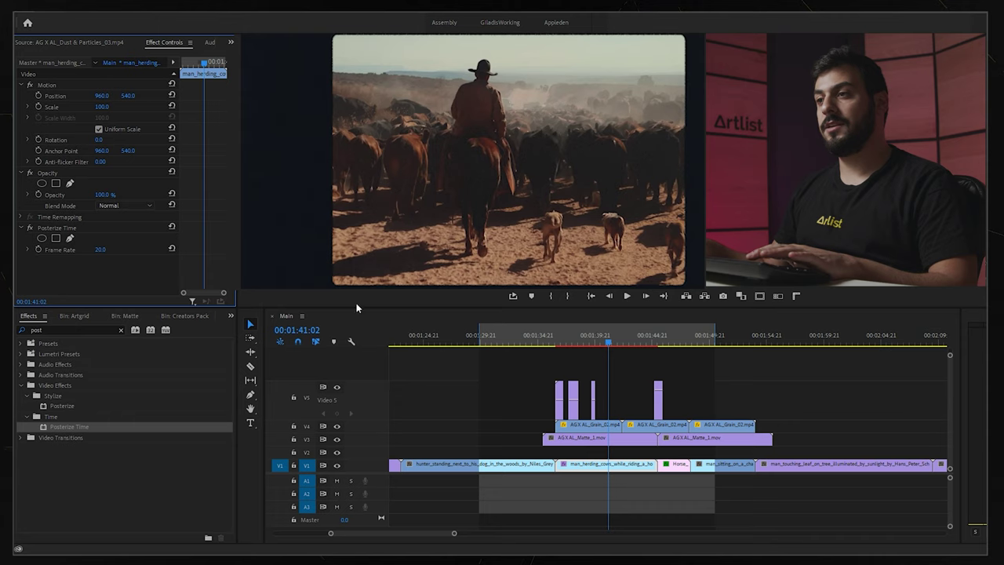
left_click(575, 341)
key("space")
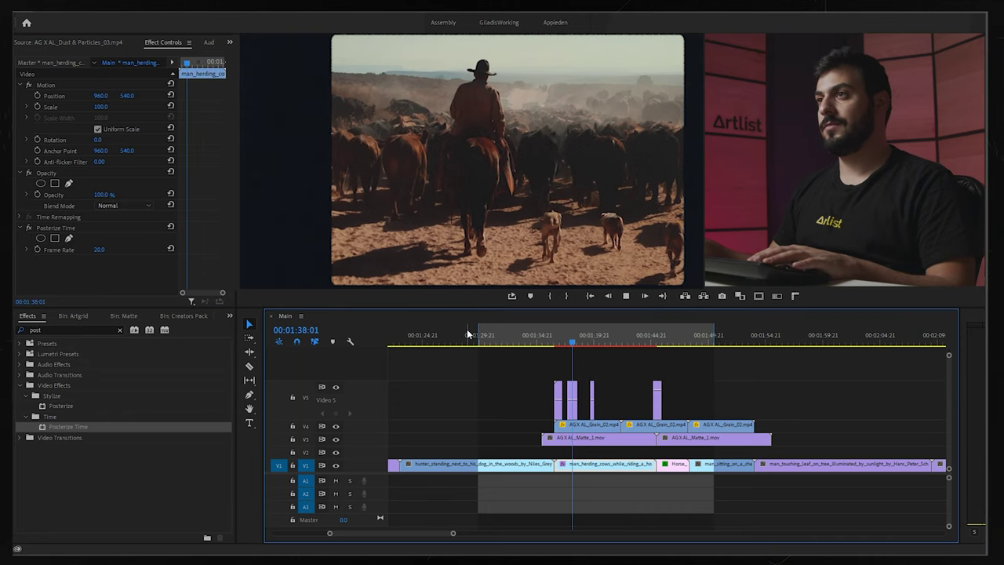
Lower contrast, Highlights -52.3, Shadows -11.0, Whites -27.4; raise Blacks to 10.3; Saturation 89.0
key("space")
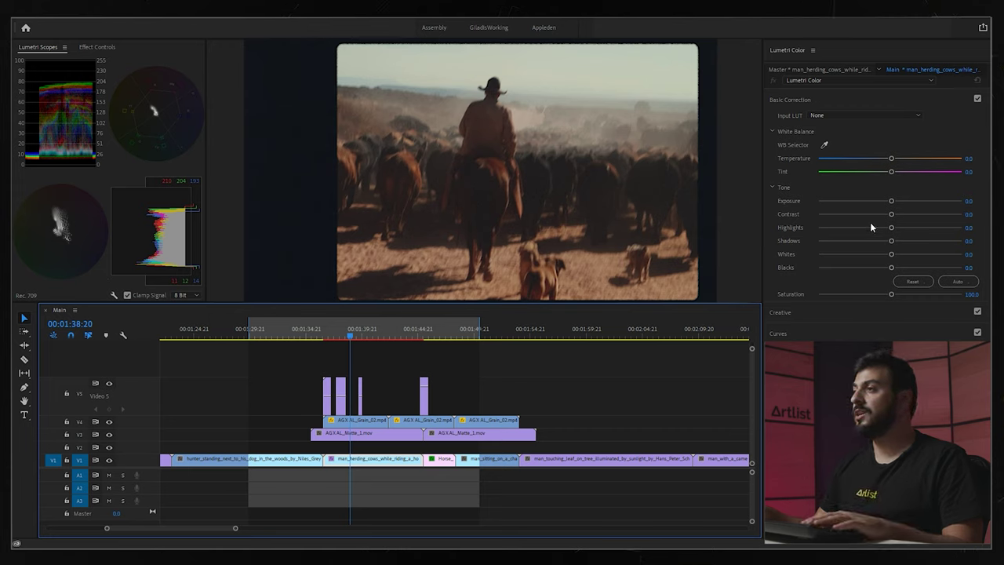
left_click_drag(892, 215, 878, 218)
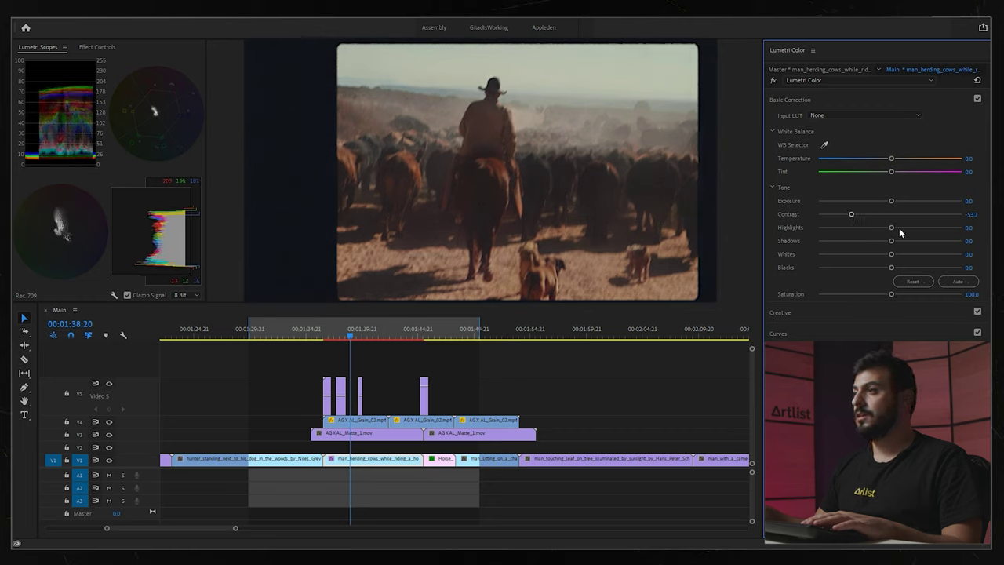
mouse_move(892, 228)
left_mouse_down()
mouse_move(851, 228)
mouse_move(893, 246)
left_mouse_up()
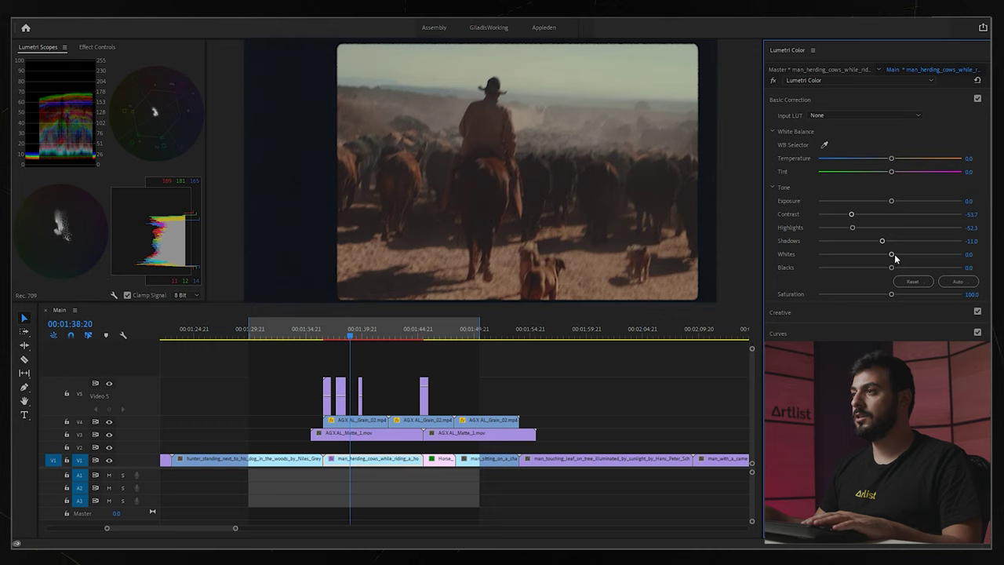
left_click_drag(892, 257, 873, 256)
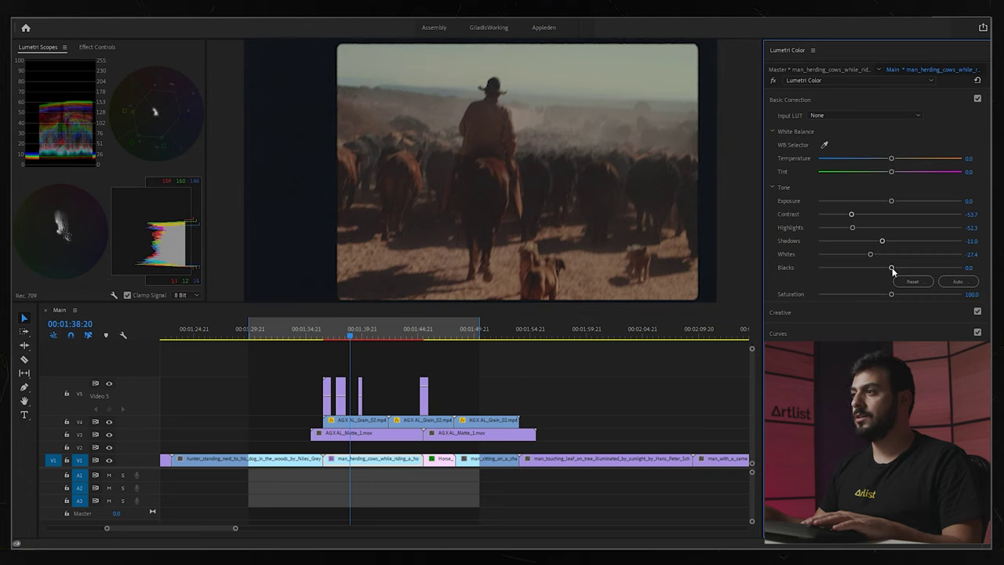
left_click_drag(892, 268, 898, 272)
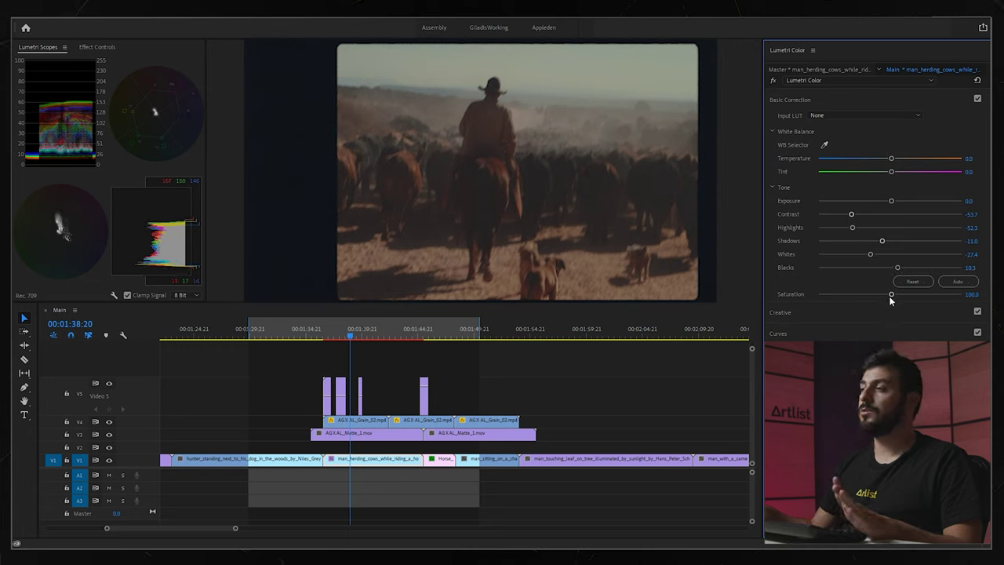
left_click_drag(890, 294, 890, 296)
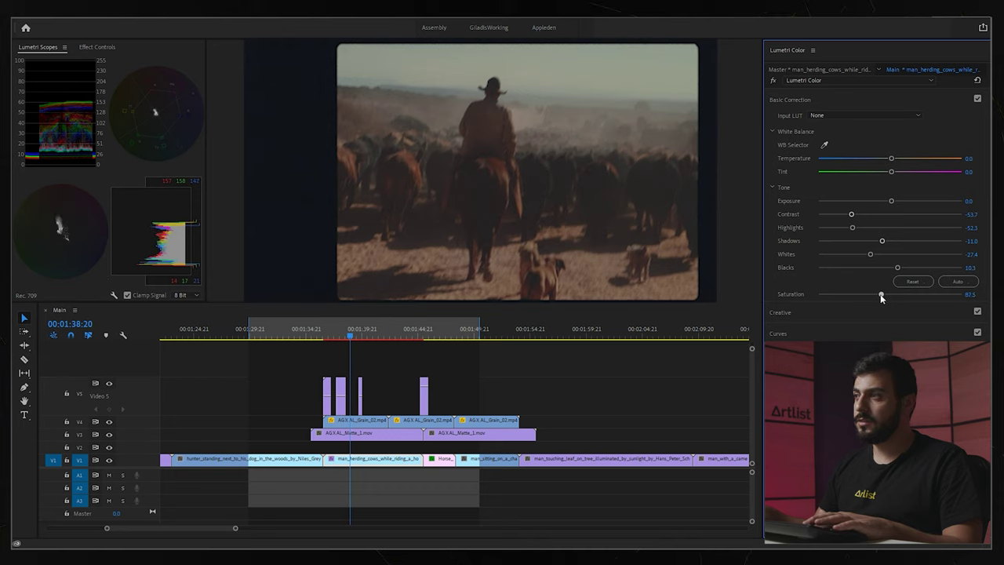
left_click_drag(880, 296, 881, 298)
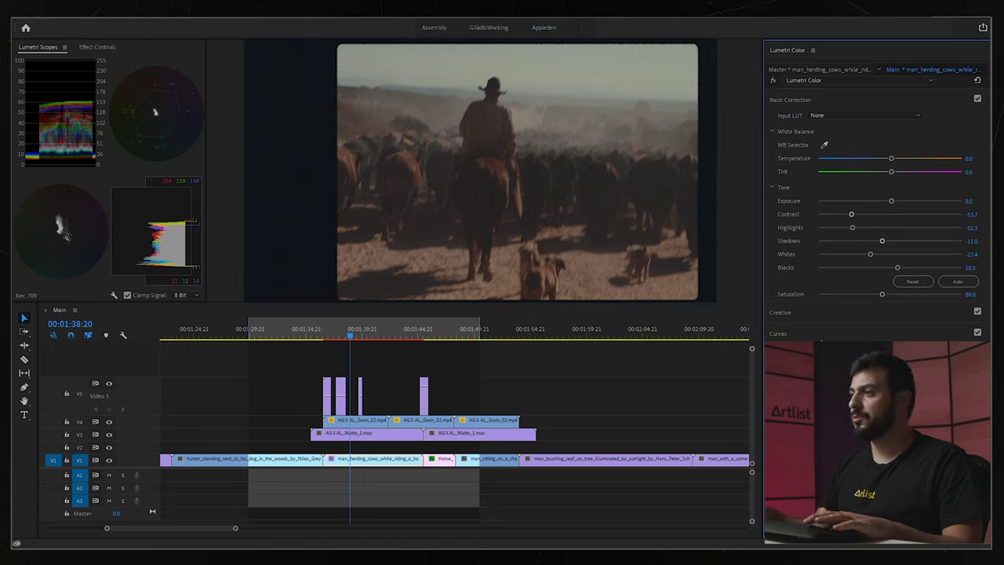
In Lumetri RGB Curves, drag the green channel's black point right toward magenta shadows
left_click(800, 336)
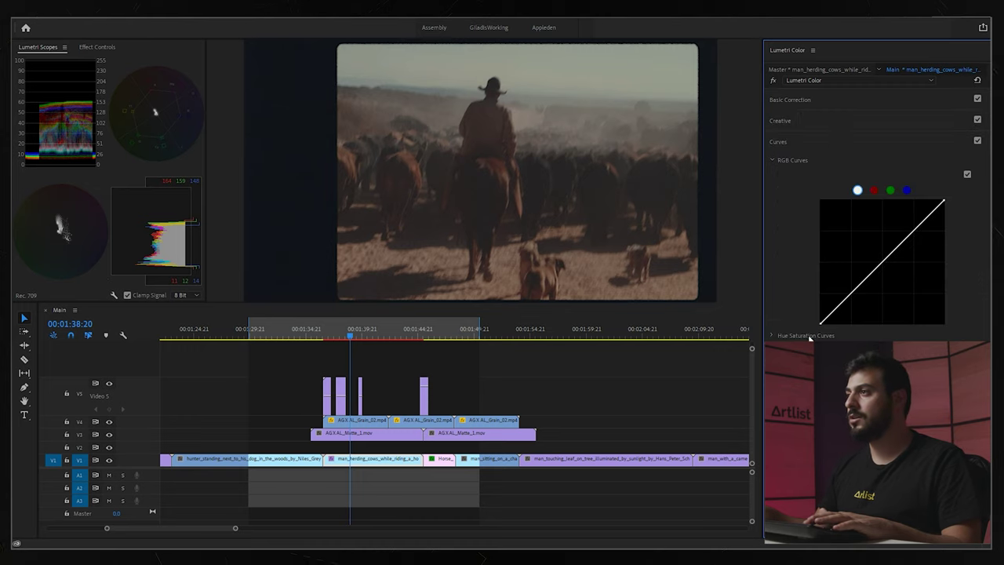
left_click(890, 189)
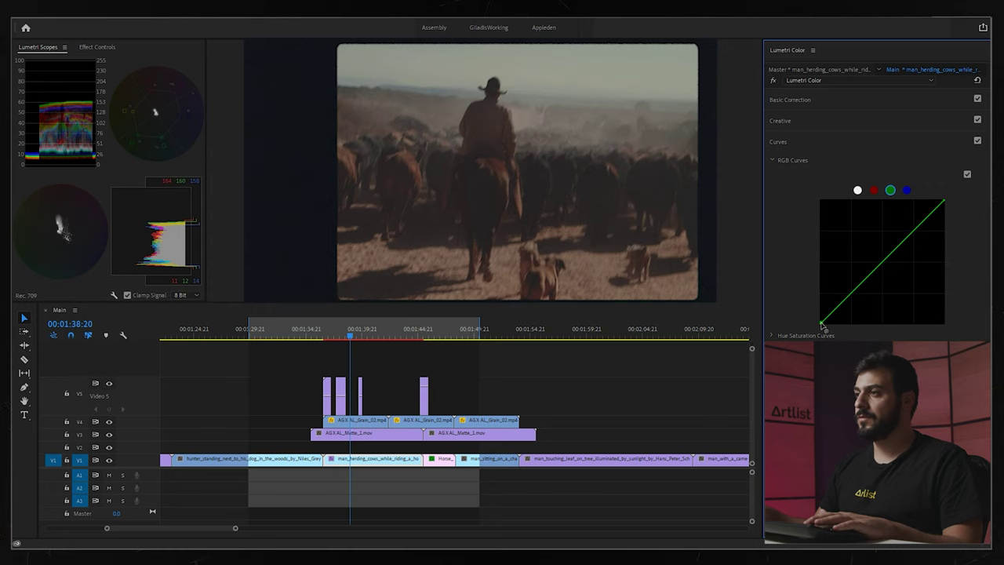
left_click_drag(821, 323, 820, 324)
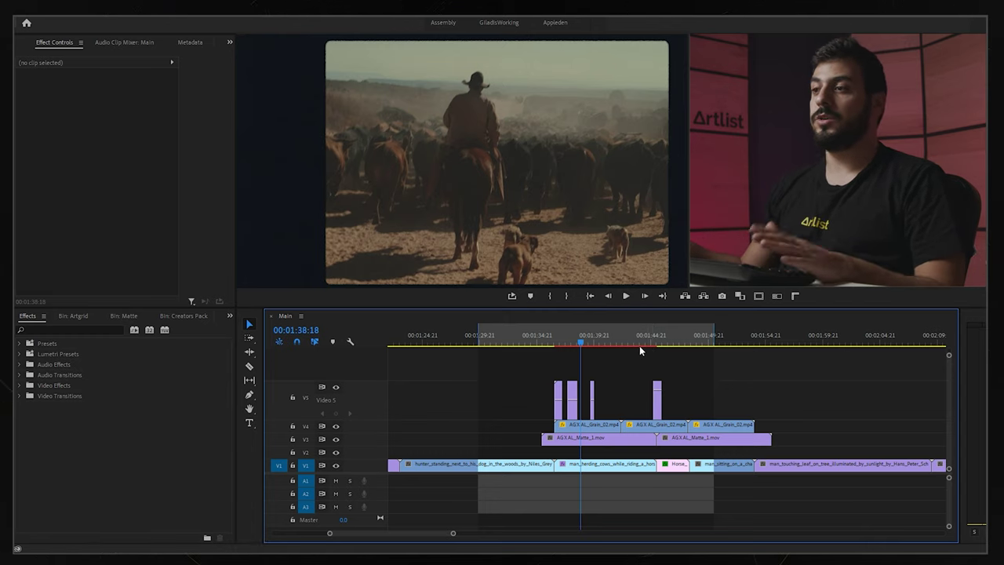
Apply Gaussian Blur to the cowboy herding clip with a Blurriness of 5
left_click(98, 328)
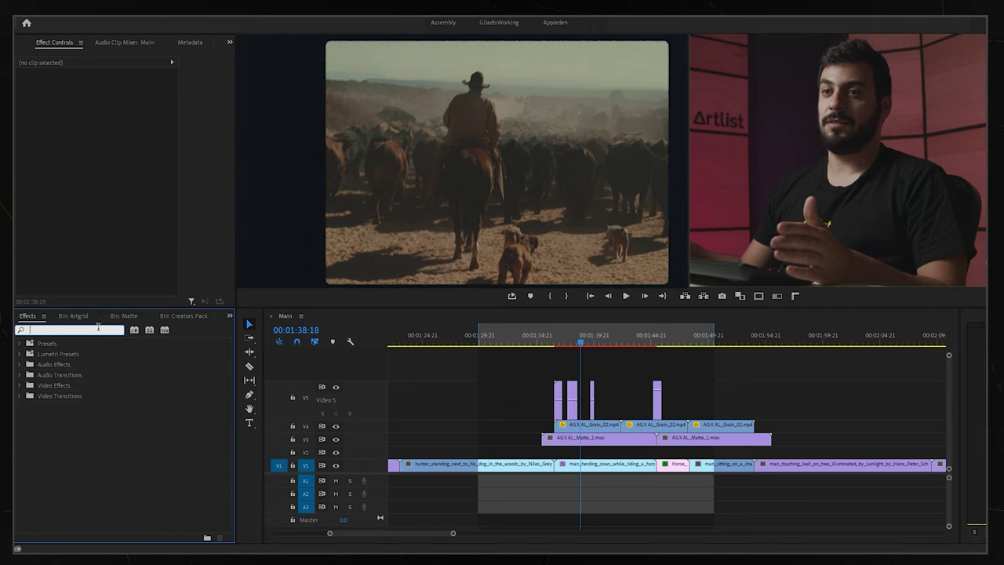
type("blur")
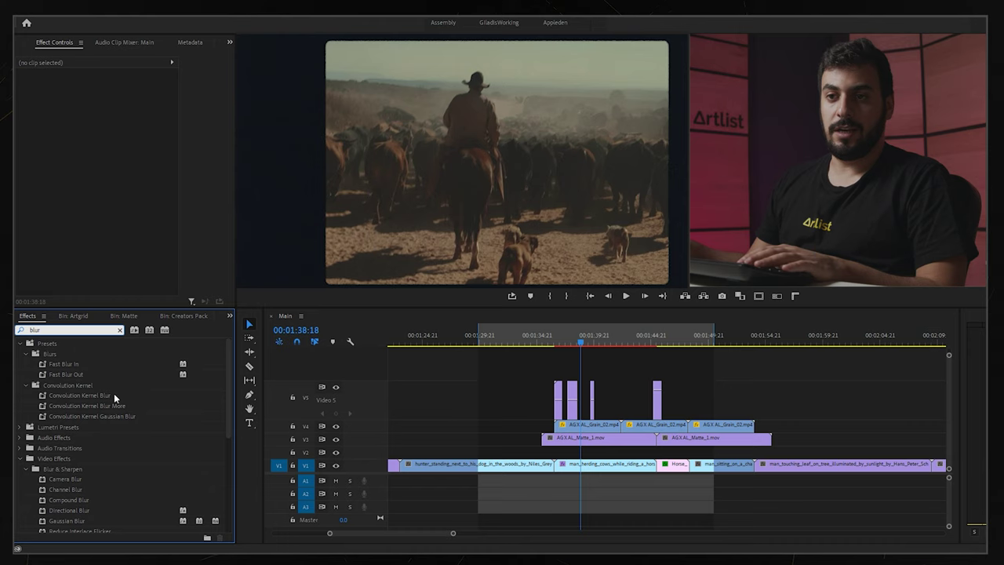
scroll(94, 432, "down", 3)
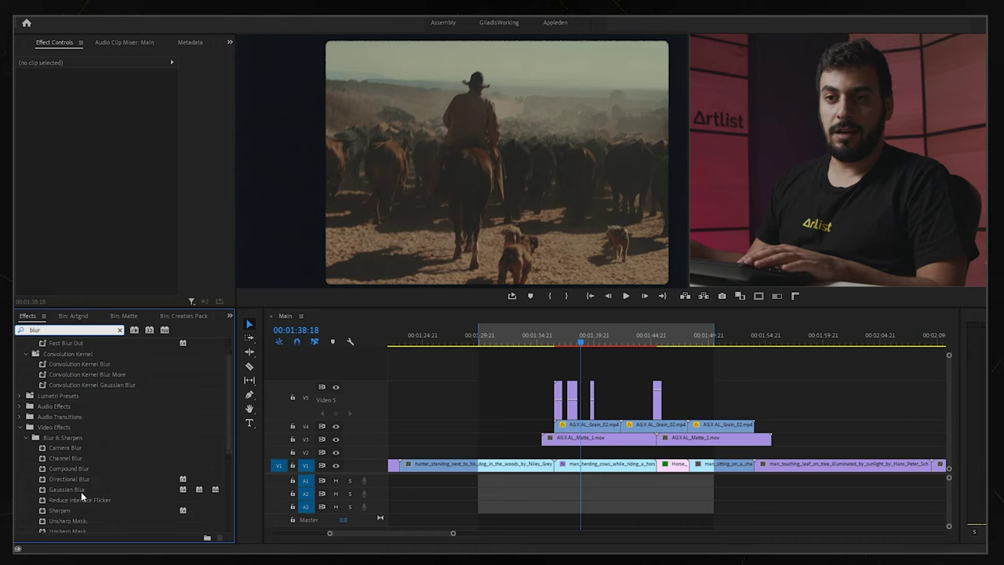
left_click(59, 490)
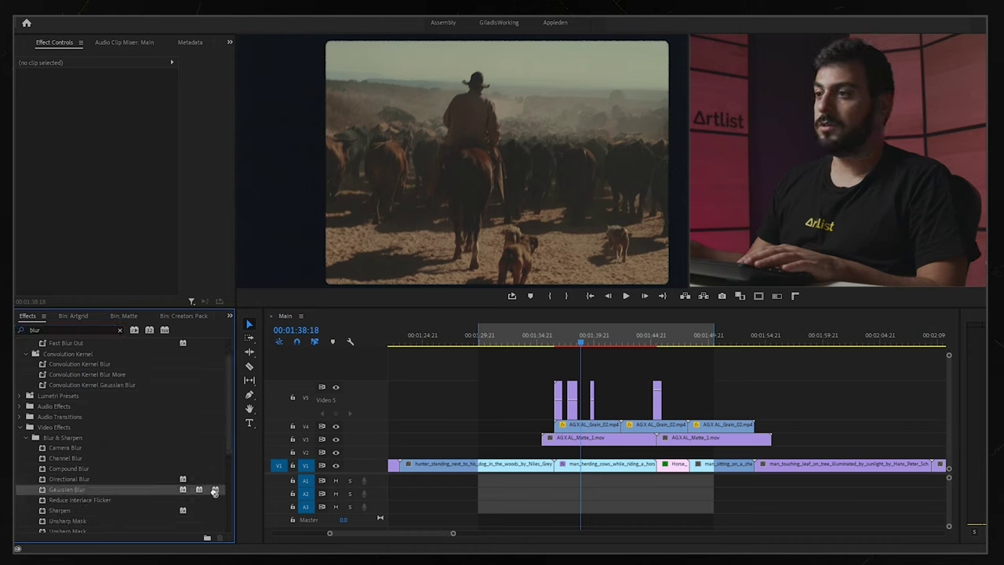
left_click_drag(620, 467, 618, 466)
left_click(101, 244)
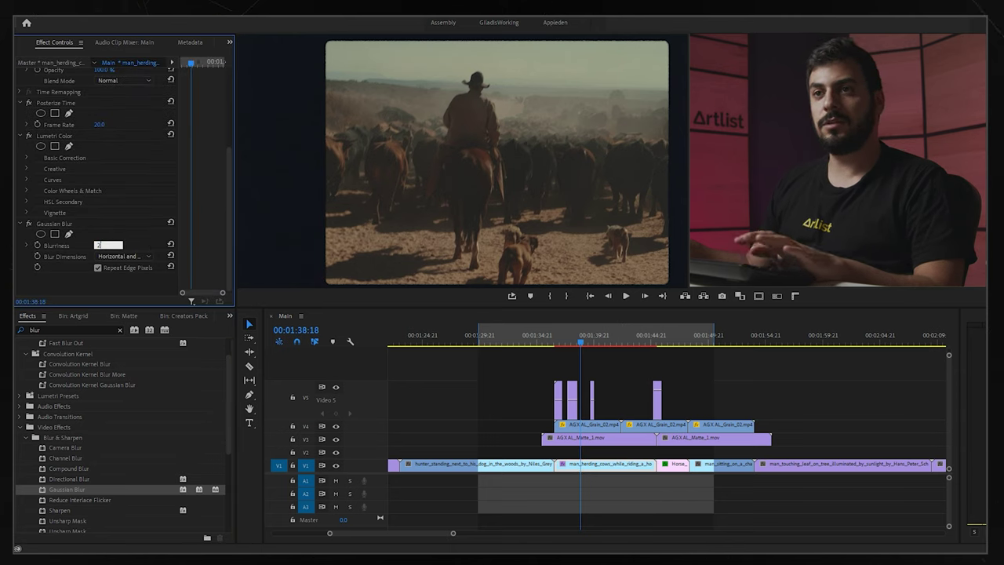
type("2")
key("Return")
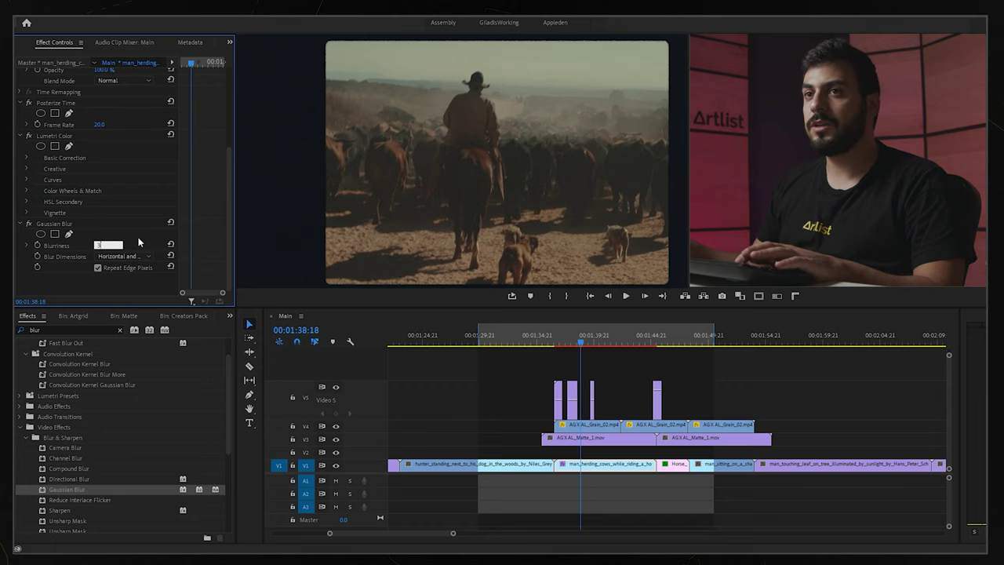
key("space")
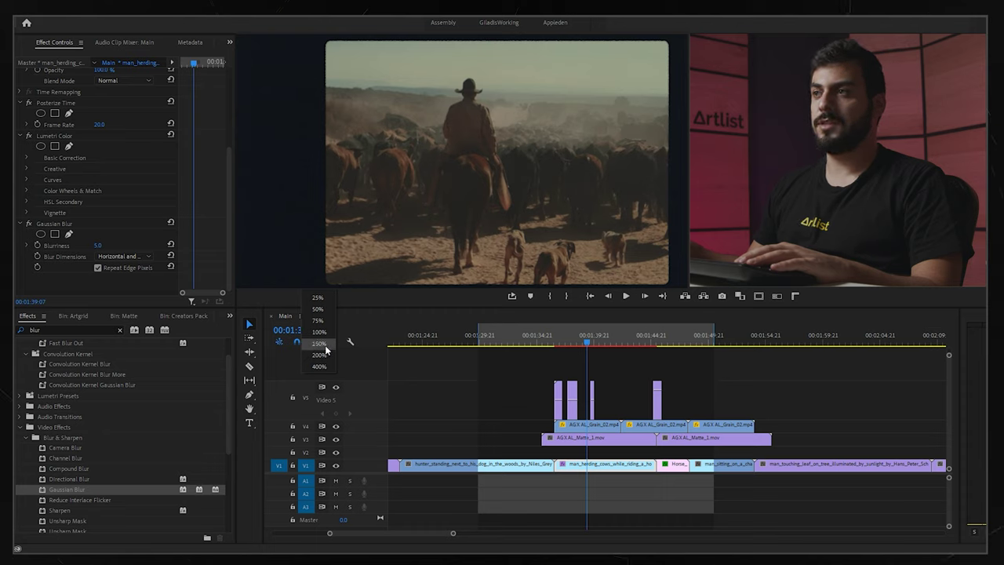
Compare the blur on and off at 150% zoom, then fit the preview again
left_click(326, 346)
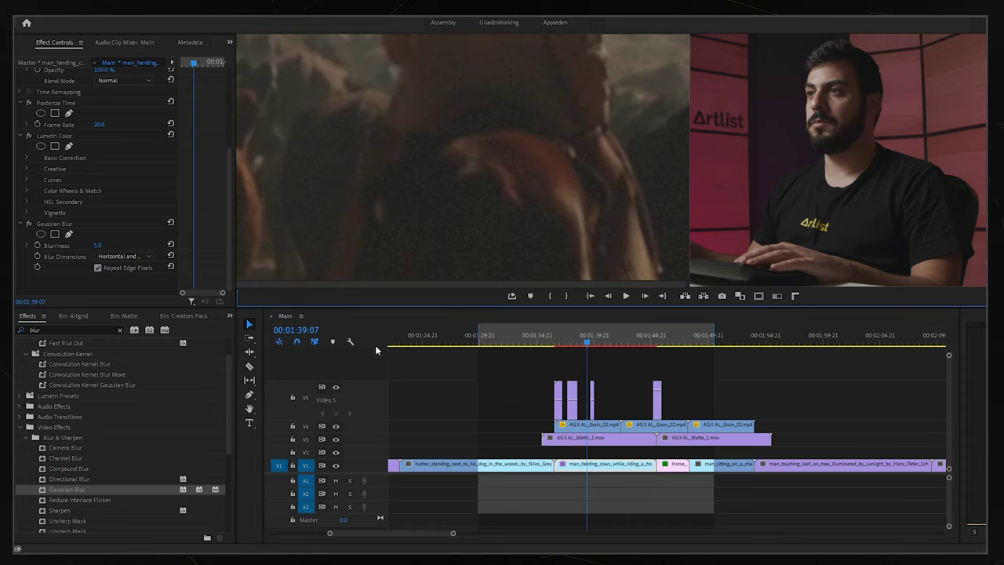
left_click(29, 225)
left_click(29, 225)
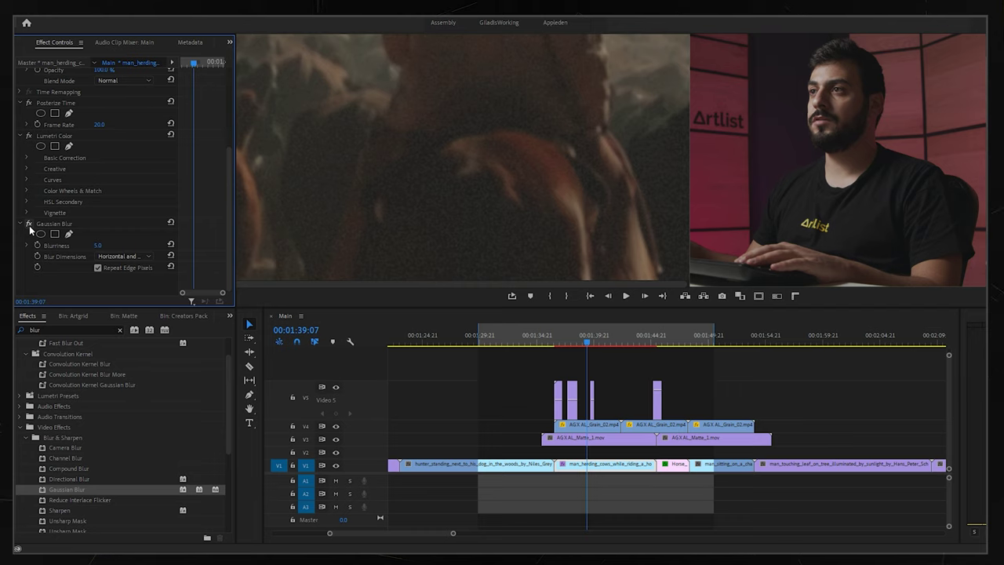
left_click(313, 287)
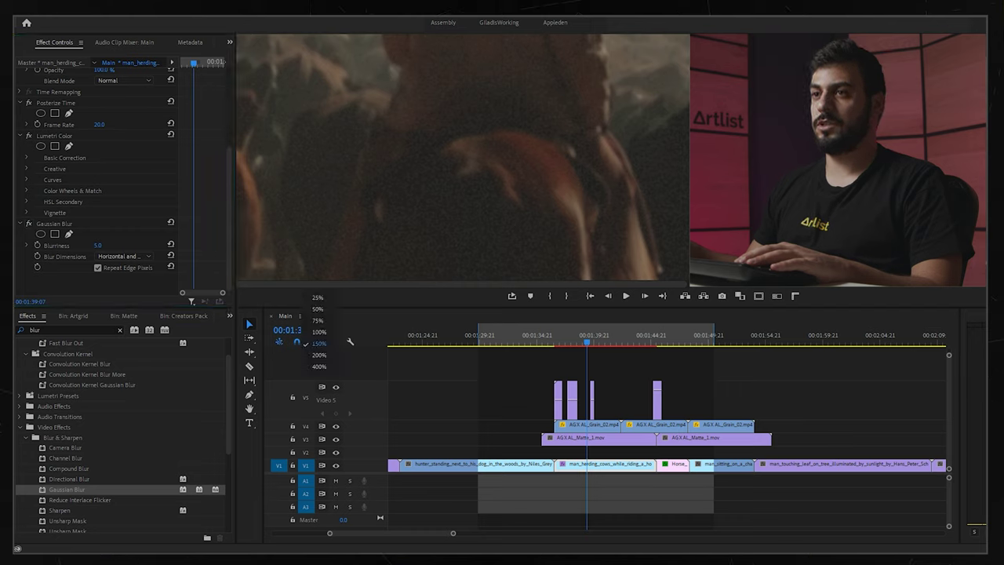
left_click(318, 308)
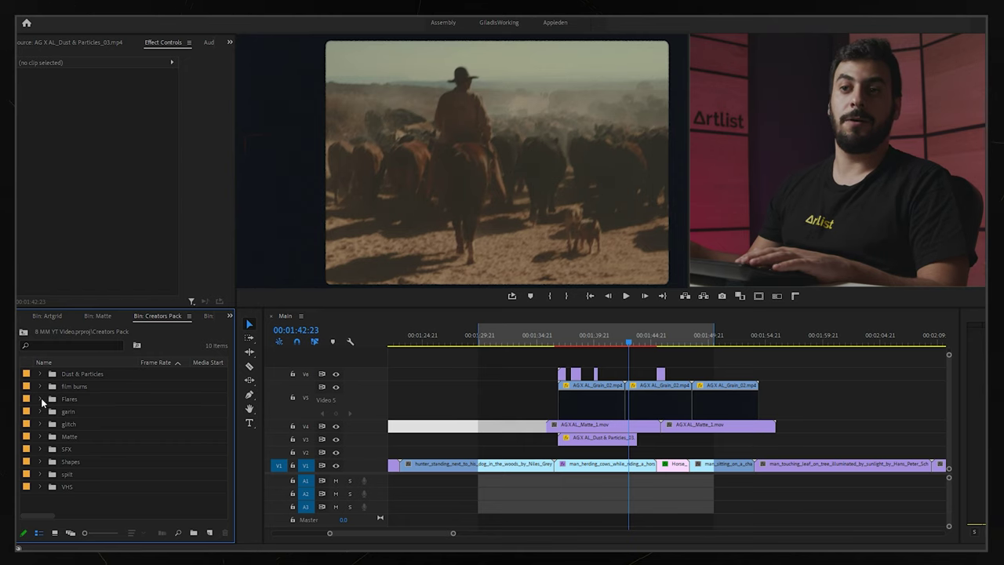
Preview the Flares bin clips and place AG X AL_Flares_02 video above the cowboy shot
left_click(41, 398)
double_click(69, 413)
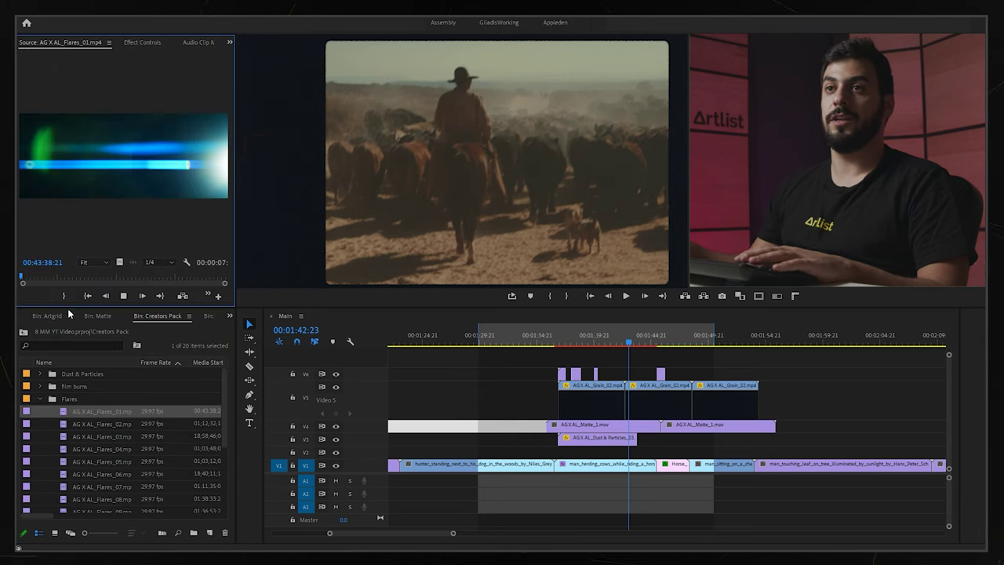
left_click(63, 425)
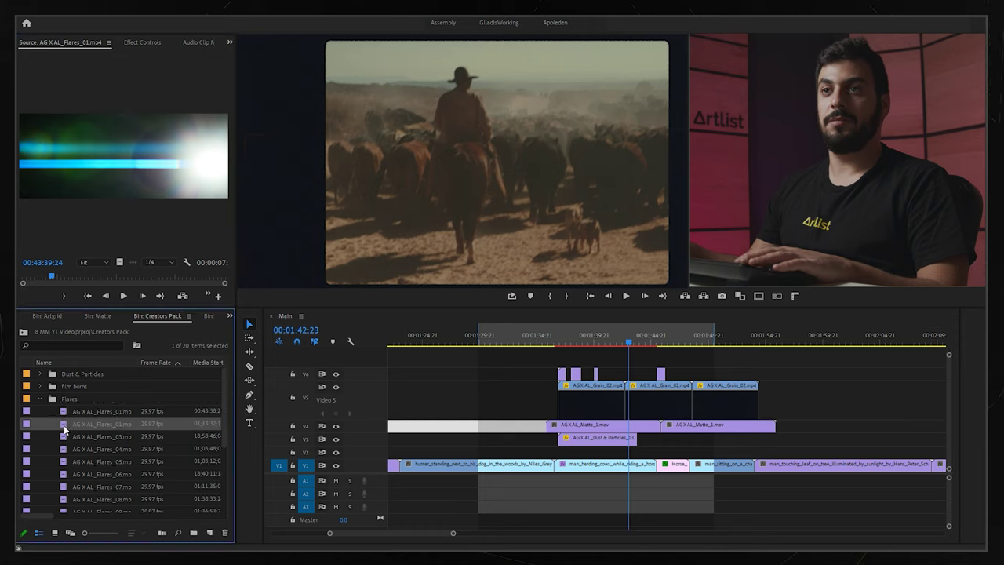
double_click(64, 425)
key("space")
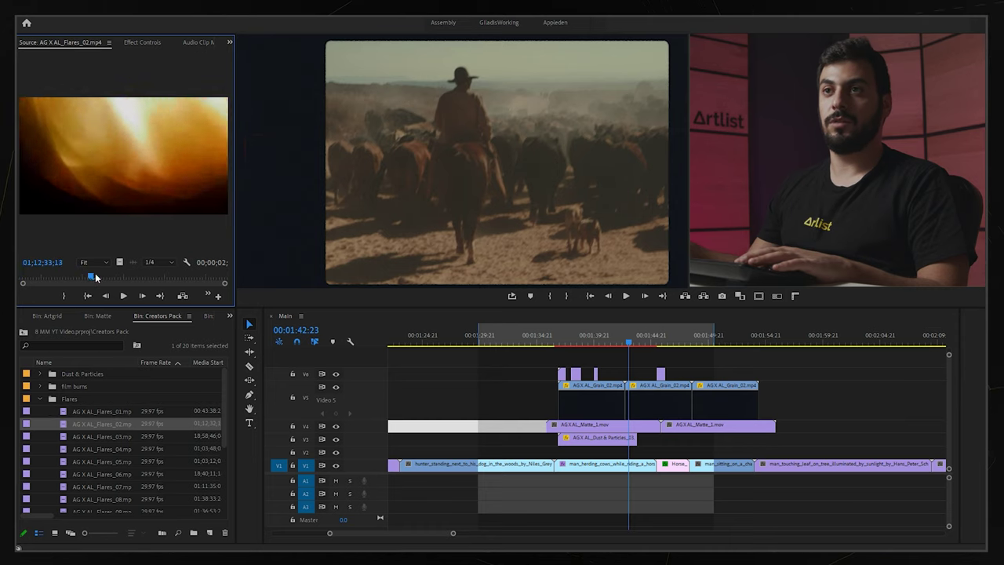
left_click(67, 276)
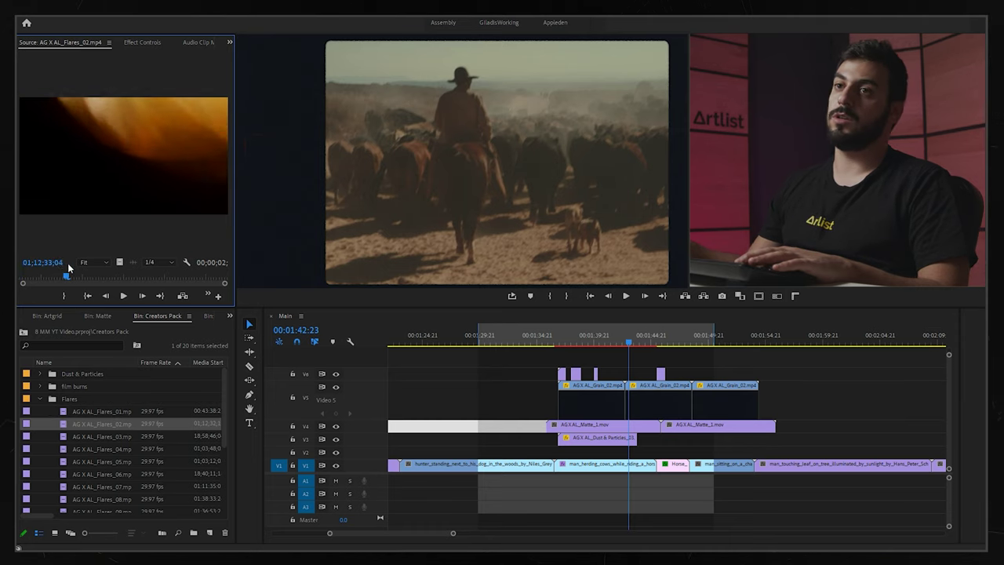
left_click_drag(119, 262, 619, 458)
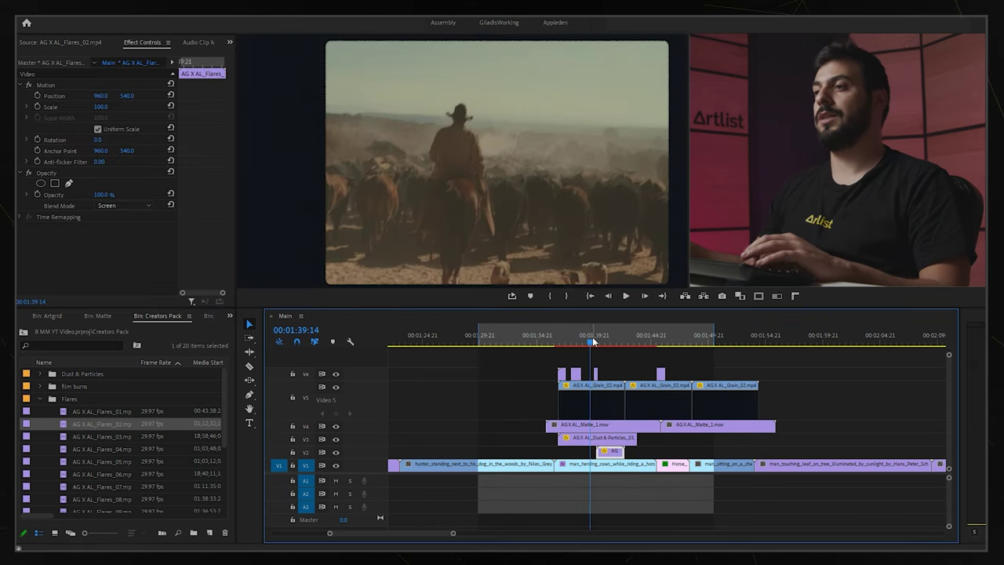
key("space")
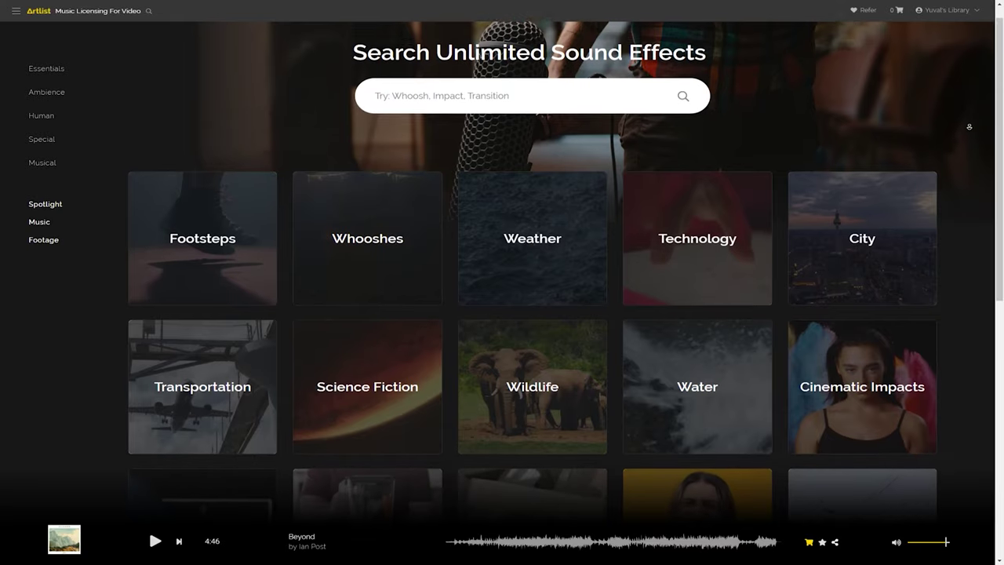
Scroll through Artlist's sound-effect categories like Footsteps, Whooshes and Ocean
scroll(501, 298, "down", 3)
scroll(969, 127, "down", 2)
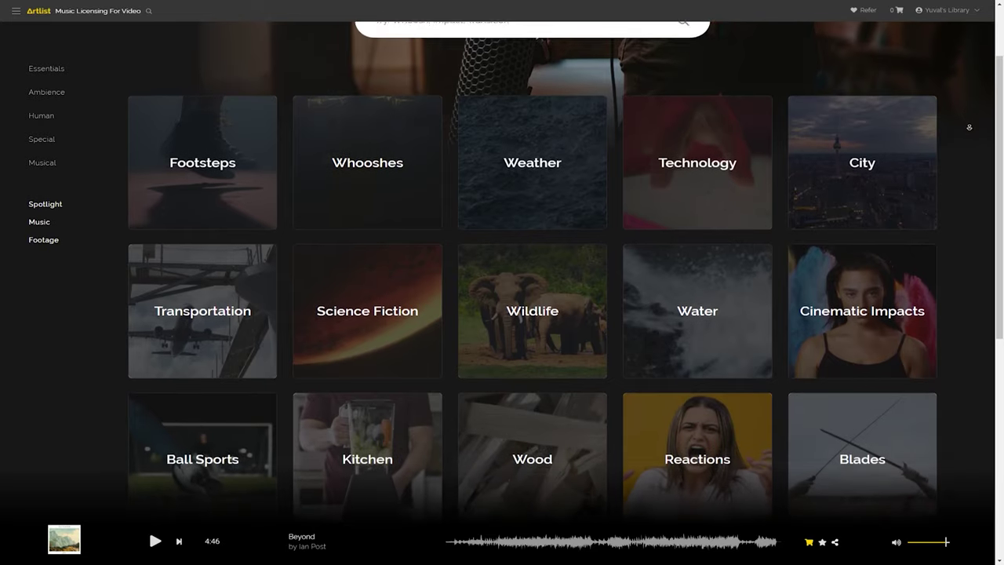
scroll(969, 127, "down", 2)
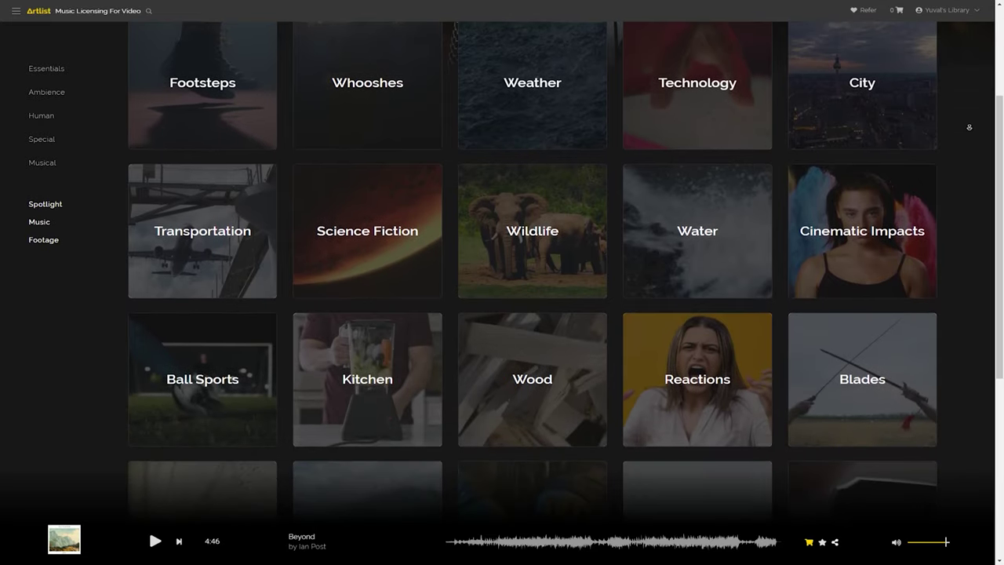
scroll(970, 127, "down", 2)
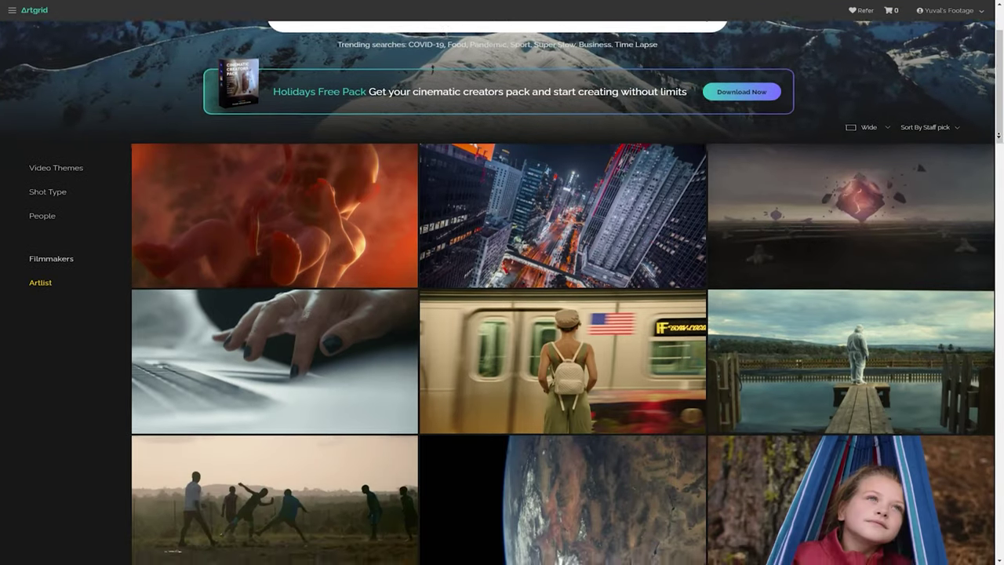
scroll(502, 314, "down", 2)
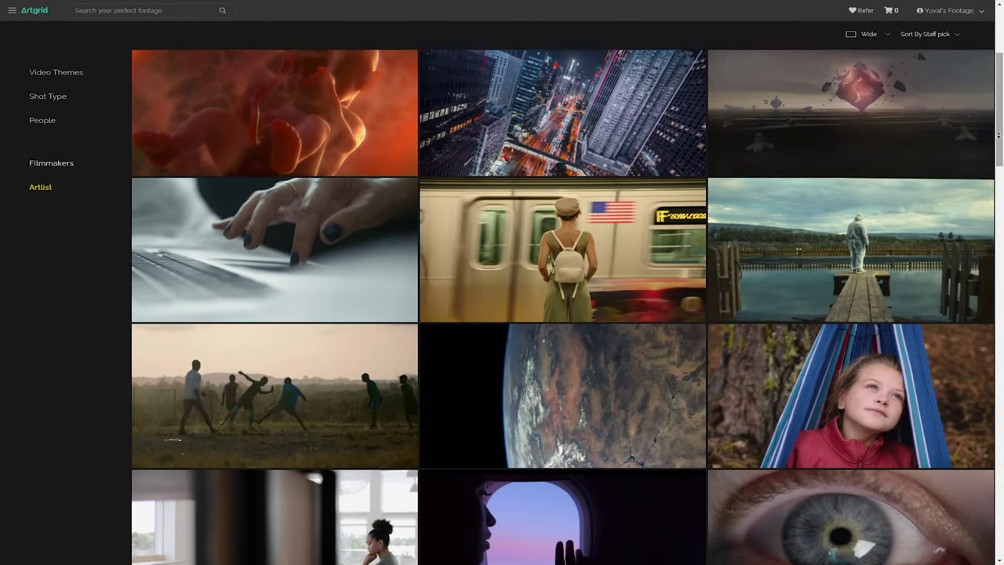